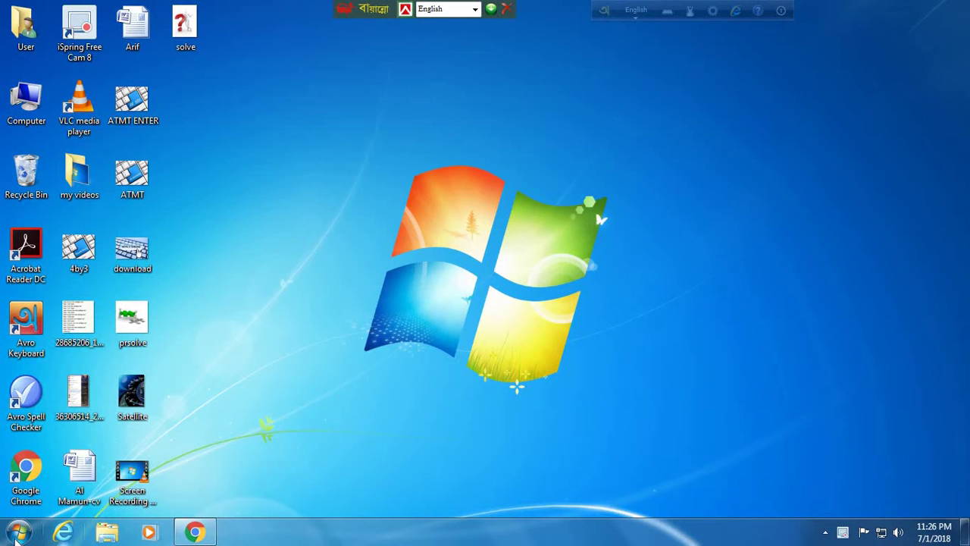
# Browse the Start menu's All Programs list, then close it back to the desktop
pyautogui.click(14, 535)
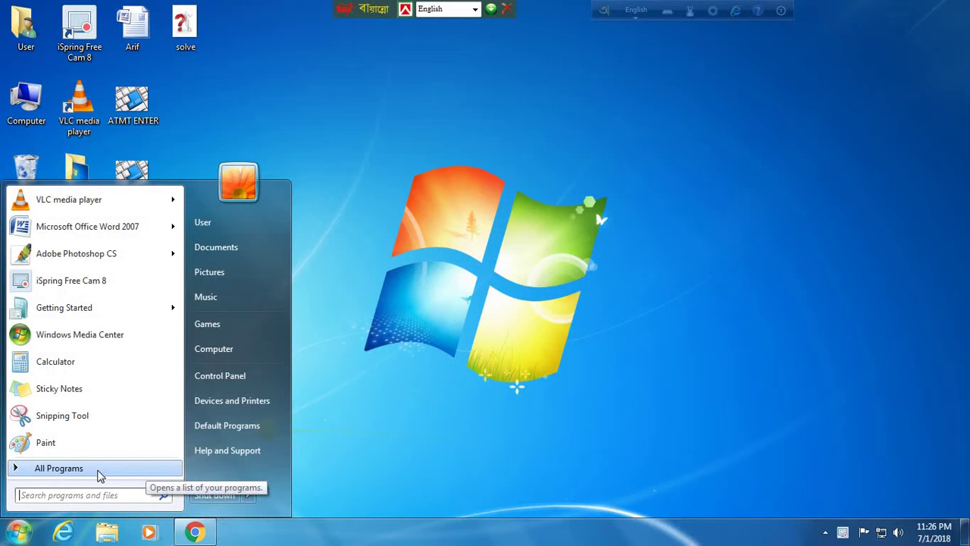
pyautogui.click(101, 475)
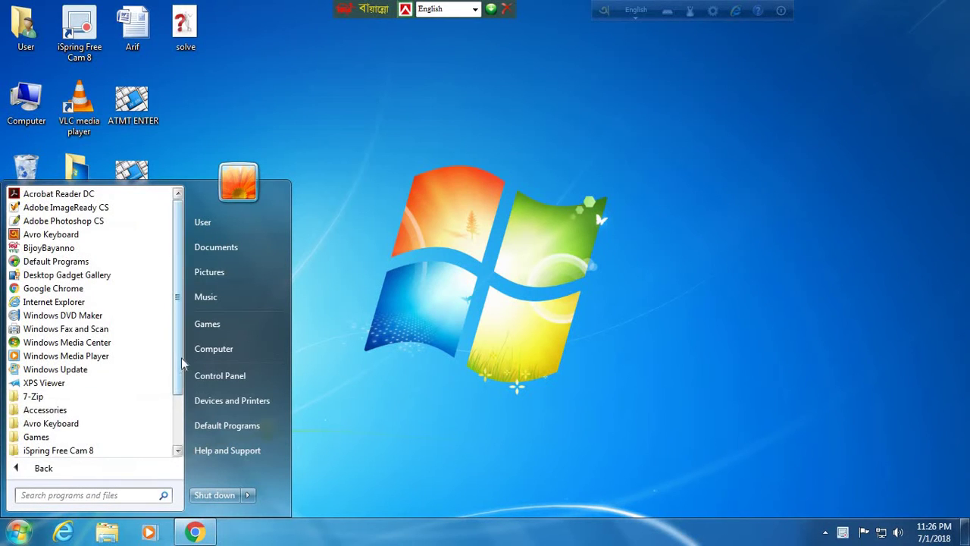
pyautogui.moveTo(180, 362)
pyautogui.mouseDown()
pyautogui.moveTo(189, 425)
pyautogui.moveTo(173, 316)
pyautogui.mouseUp()
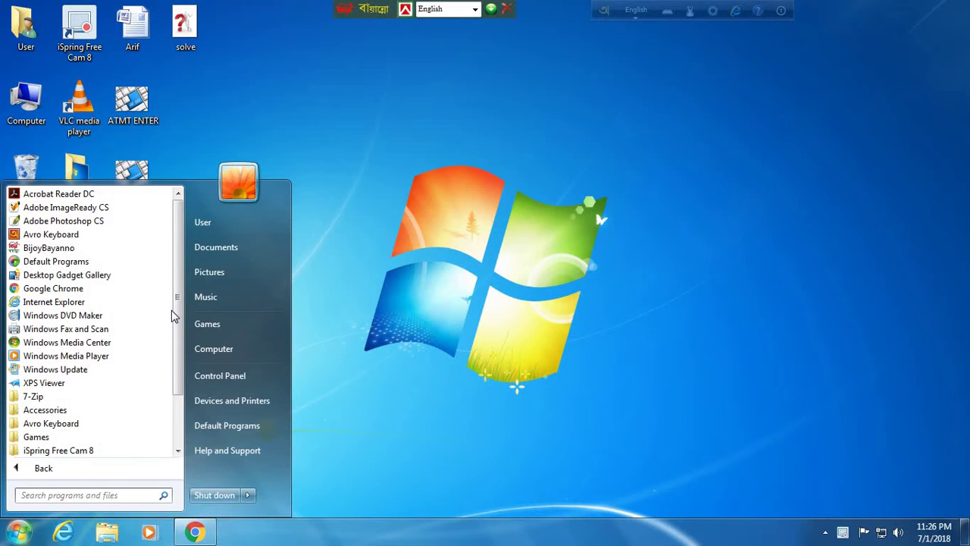
pyautogui.moveTo(176, 317)
pyautogui.mouseDown()
pyautogui.moveTo(176, 278)
pyautogui.moveTo(180, 353)
pyautogui.mouseUp()
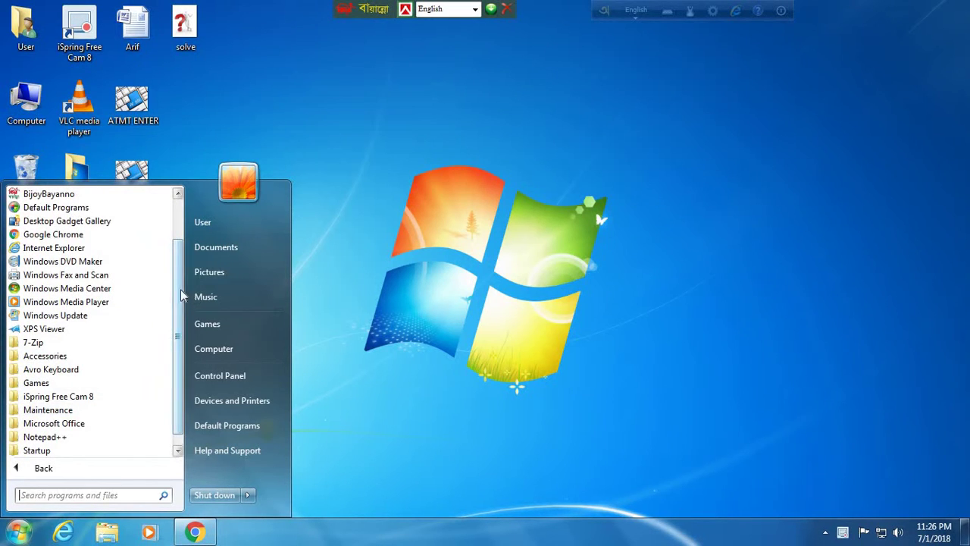
pyautogui.moveTo(181, 295); pyautogui.dragTo(176, 242)
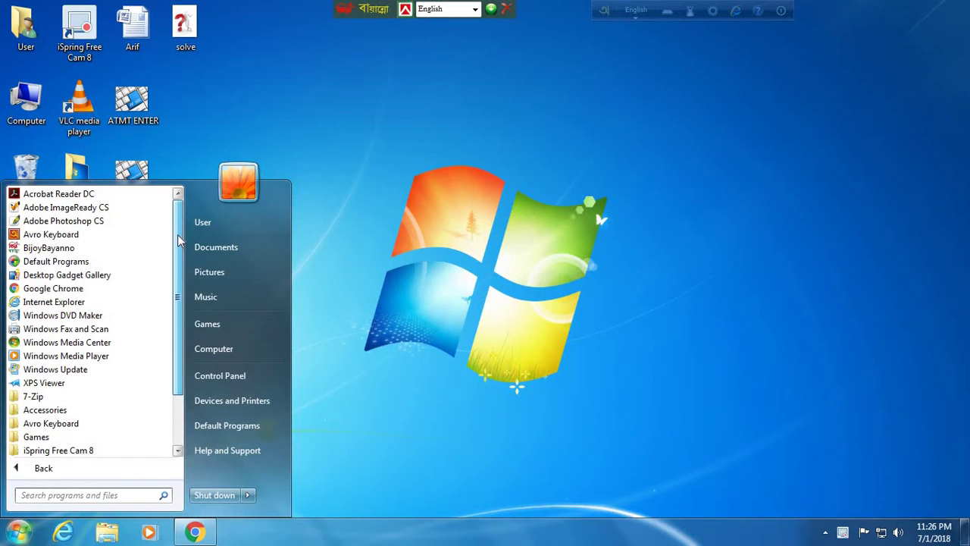
pyautogui.moveTo(179, 241)
pyautogui.mouseDown()
pyautogui.moveTo(183, 355)
pyautogui.moveTo(180, 244)
pyautogui.mouseUp()
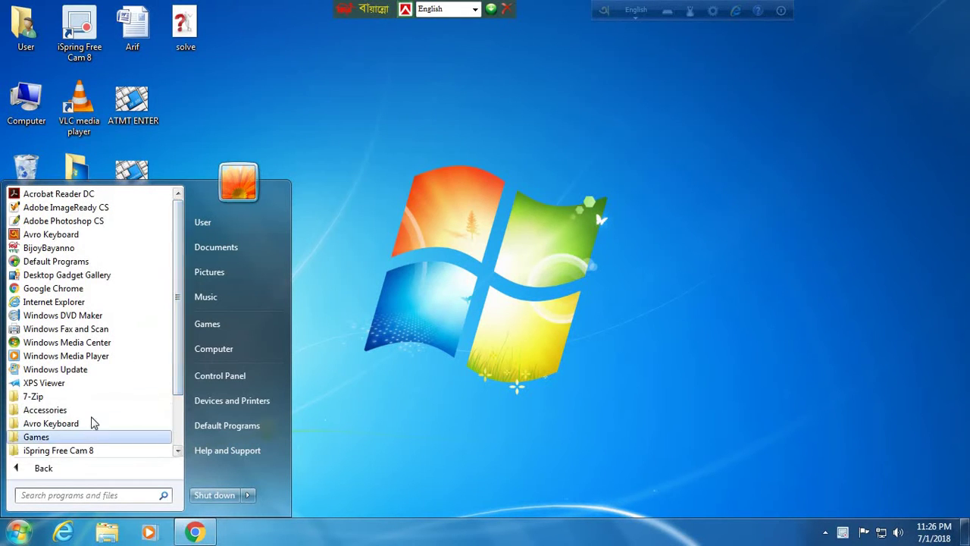
pyautogui.click(352, 352)
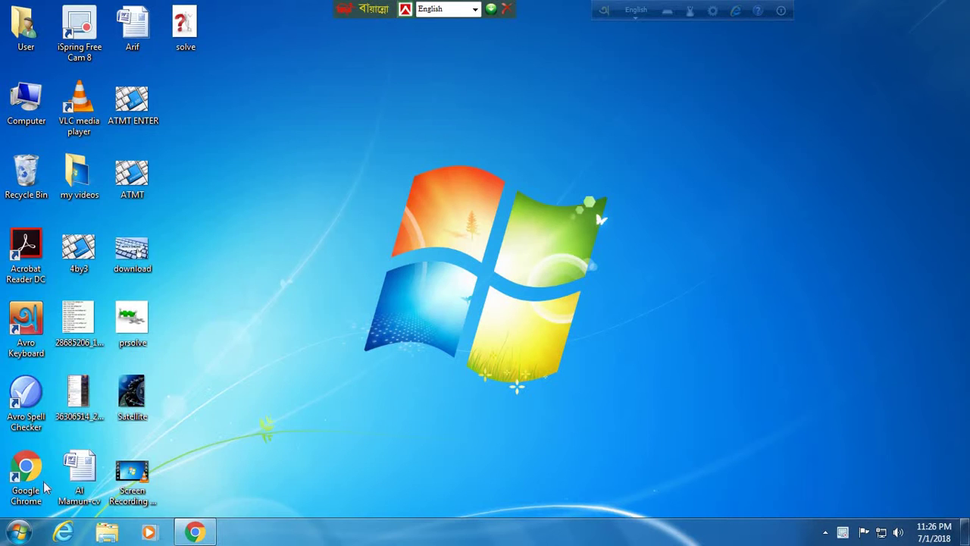
# Launch Microsoft Office Word 2007, maximize its window, and zoom out to 140%
pyautogui.click(18, 532)
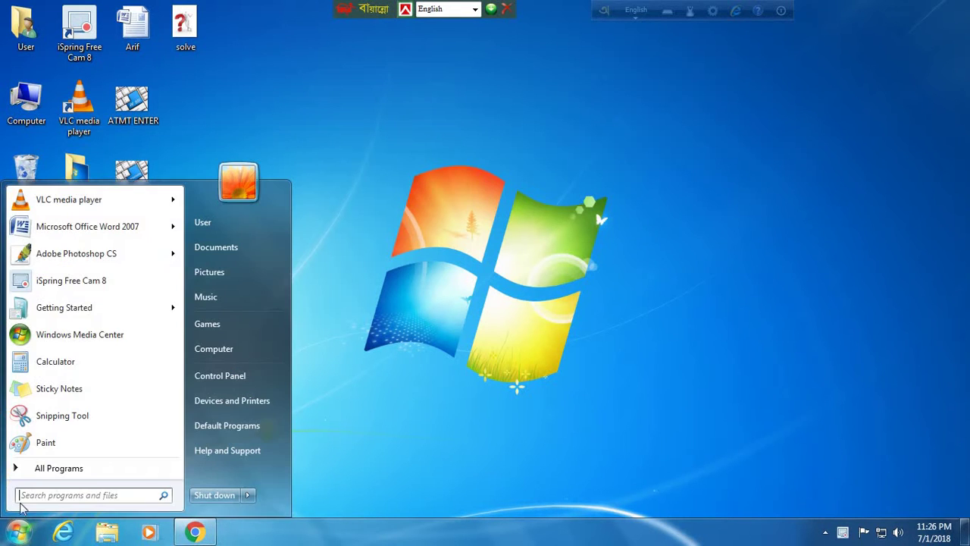
pyautogui.click(88, 227)
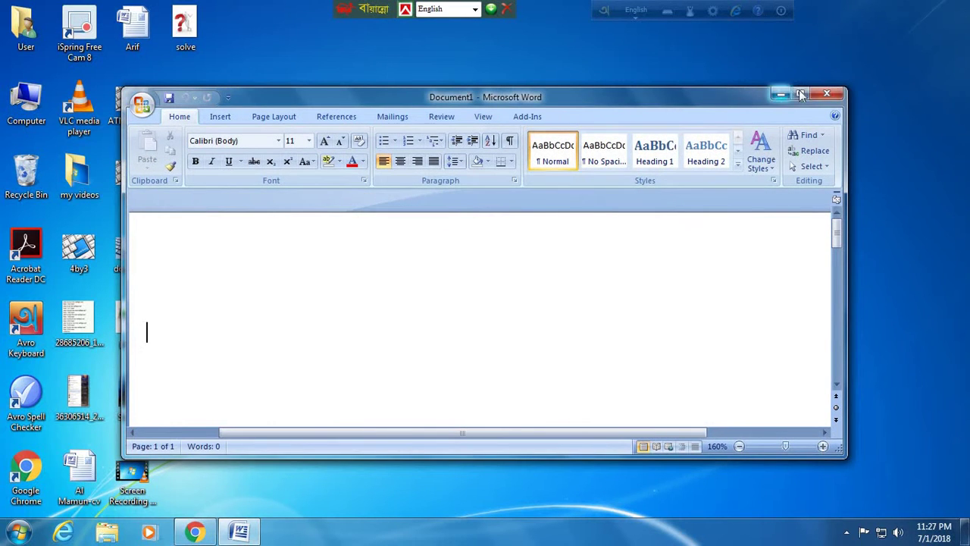
pyautogui.click(799, 94)
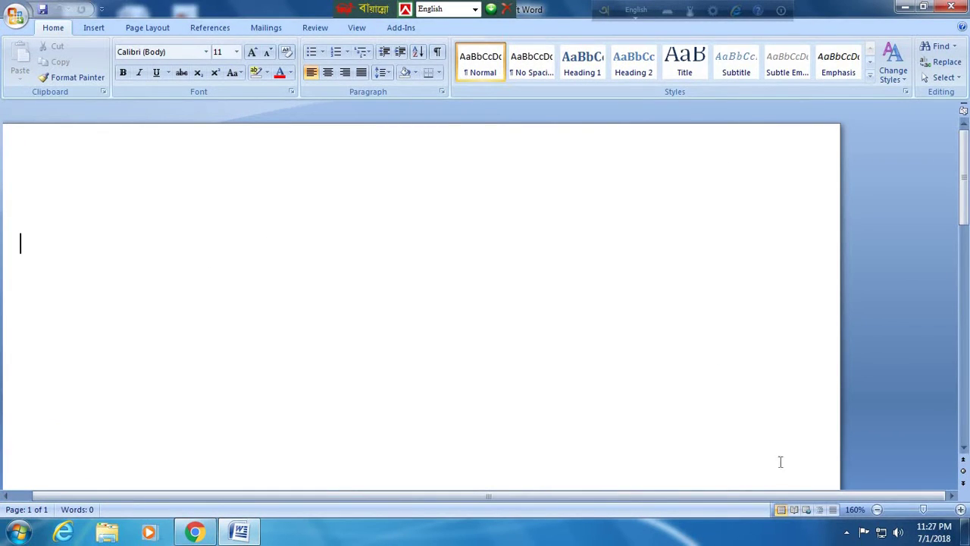
pyautogui.click(877, 510)
pyautogui.click(877, 510)
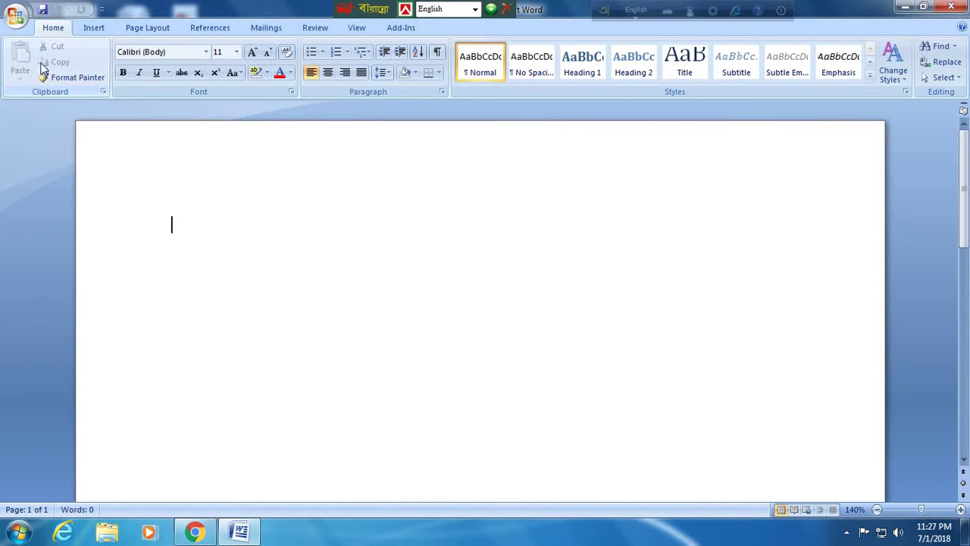
pyautogui.click(157, 76)
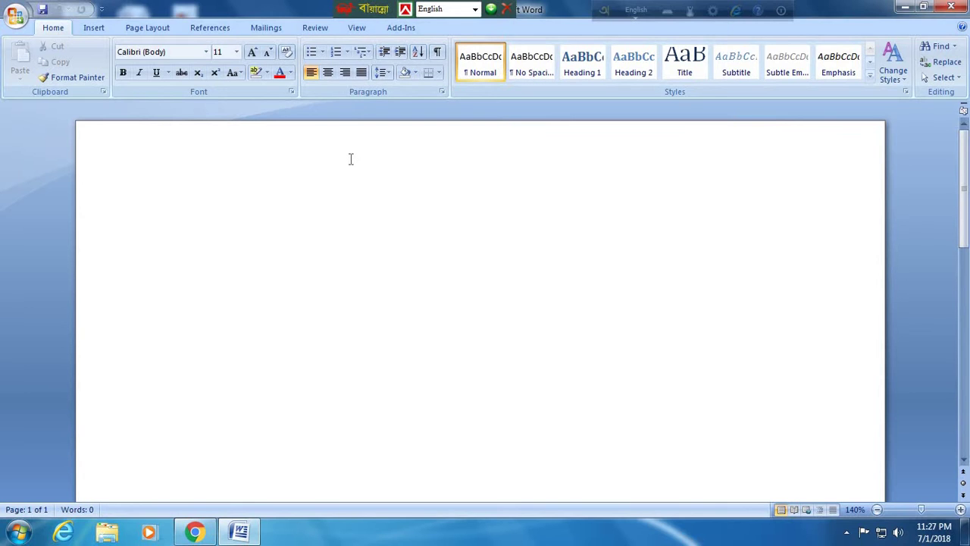
# Paste the 'With due honour' sample paragraphs and select all of them
pyautogui.write('With due honour I would like to inform you that I am interested to apply in your concerned post, With due honour I would like to inform you that I am interested to apply in your concerned post, With due honour I would like to inform you that I am interested to apply in your concerned post, With due honour I would like to inform you that I am interested to apply in your concerned post, With due honour I would like to inform you that I am interested to apply in your concerned post, With due honour I would like to inform you that I am interested to apply in your concerned post, With due honour I would like to inform you that I am interested to apply in your concerned post,')
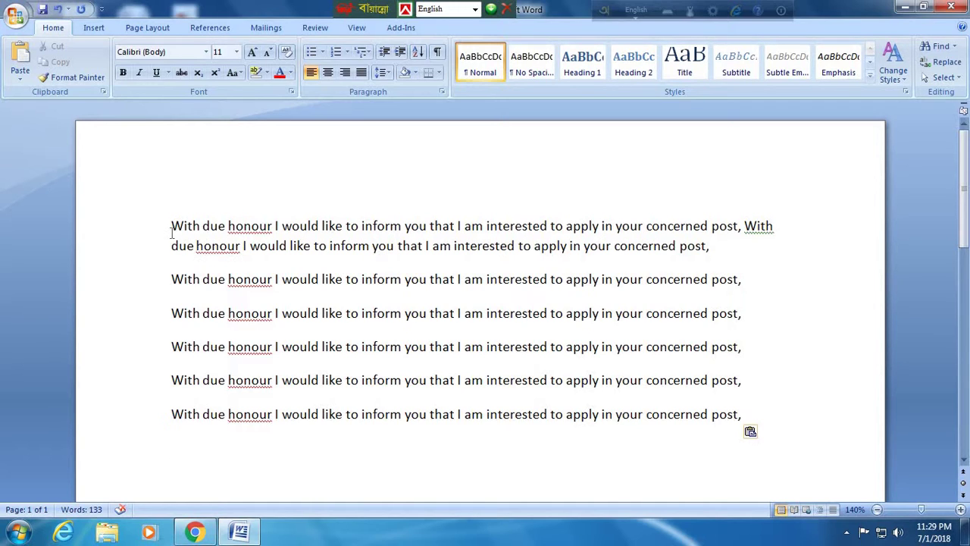
pyautogui.moveTo(172, 232); pyautogui.dragTo(845, 423)
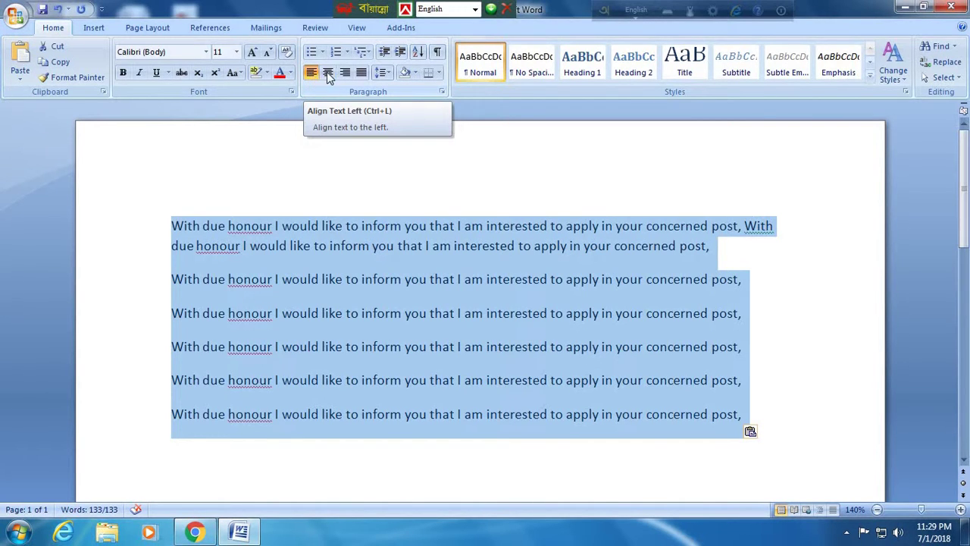
# Try center, right and left alignment, leave the paragraph justified, and reselect it
pyautogui.click(327, 73)
pyautogui.click(342, 74)
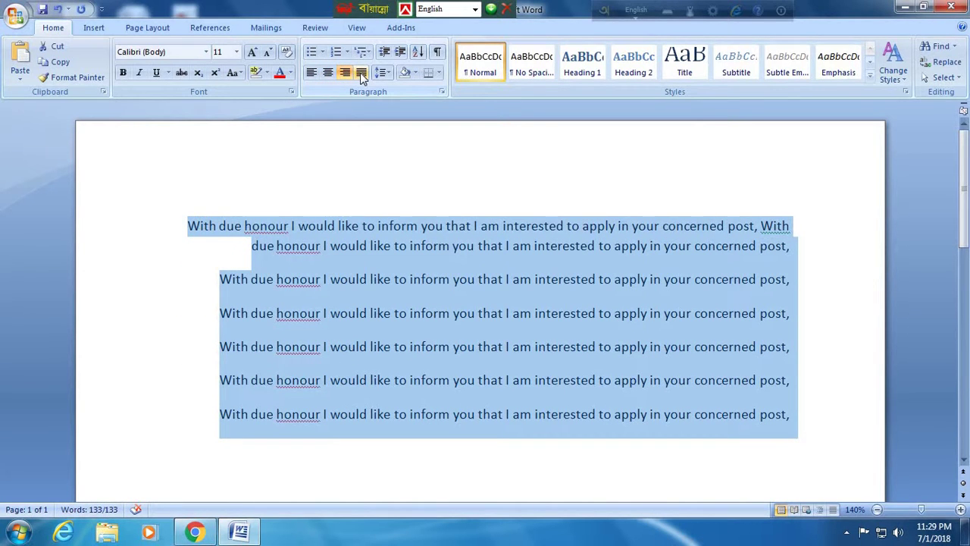
pyautogui.click(362, 74)
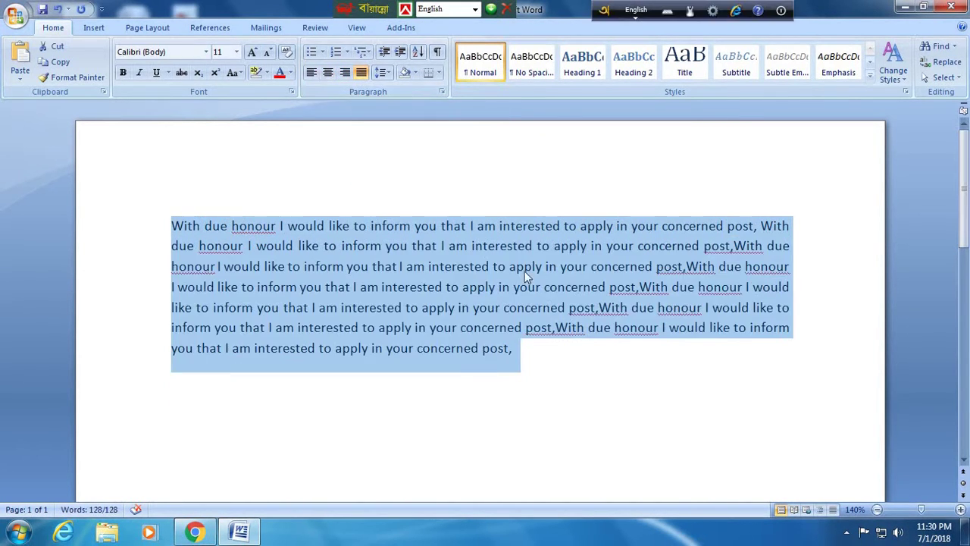
pyautogui.click(311, 74)
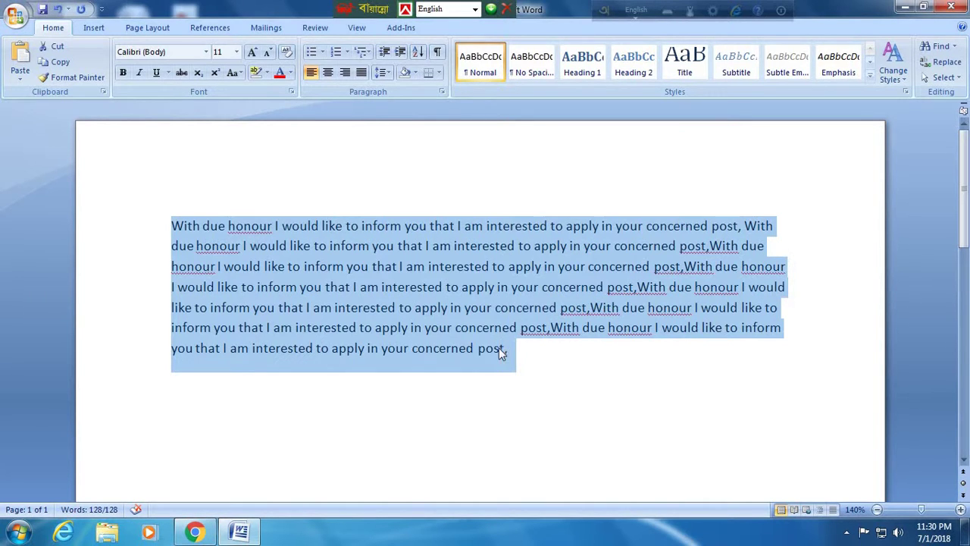
pyautogui.click(328, 72)
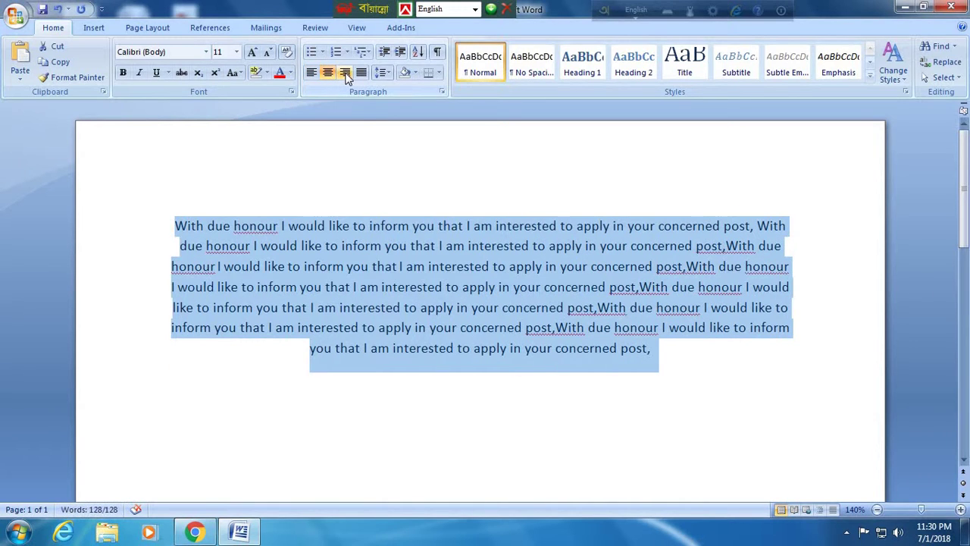
pyautogui.click(345, 73)
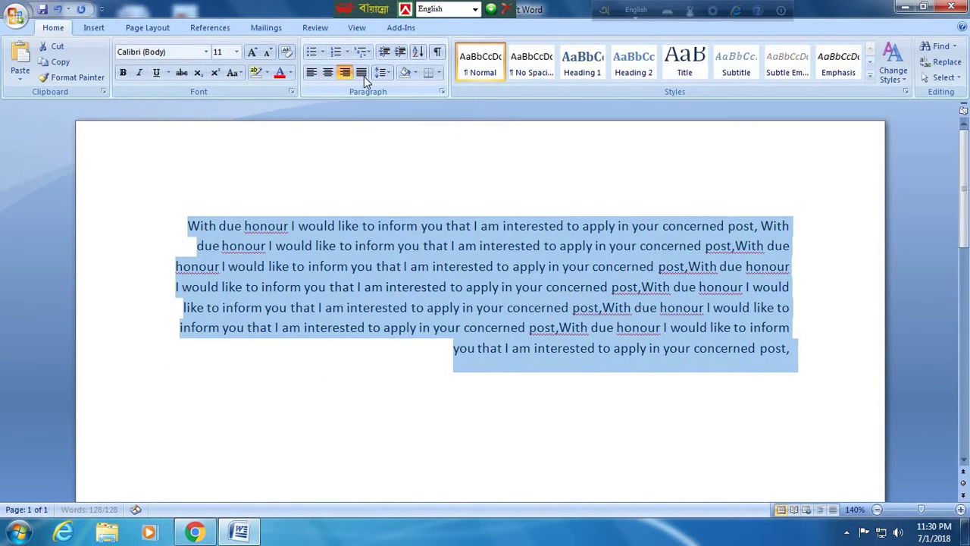
pyautogui.click(363, 73)
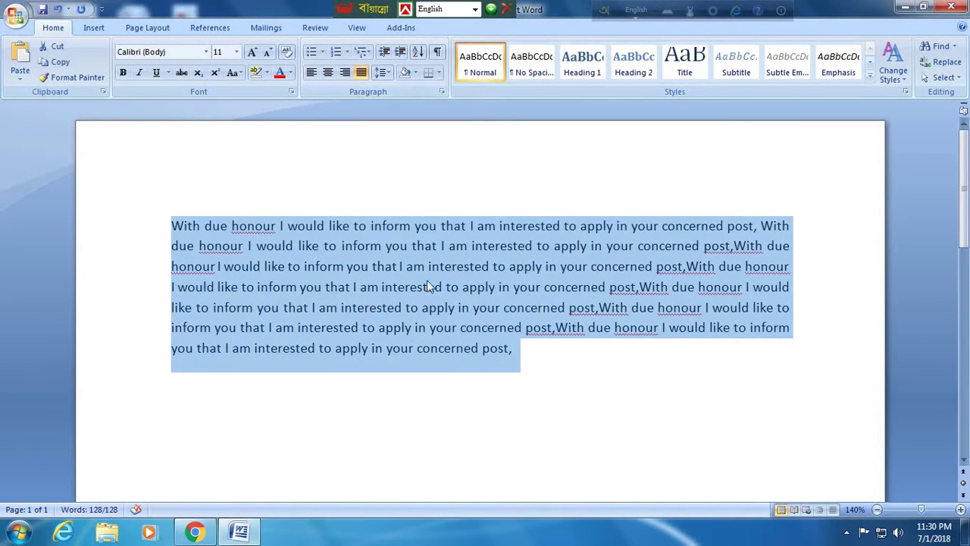
pyautogui.click(349, 303)
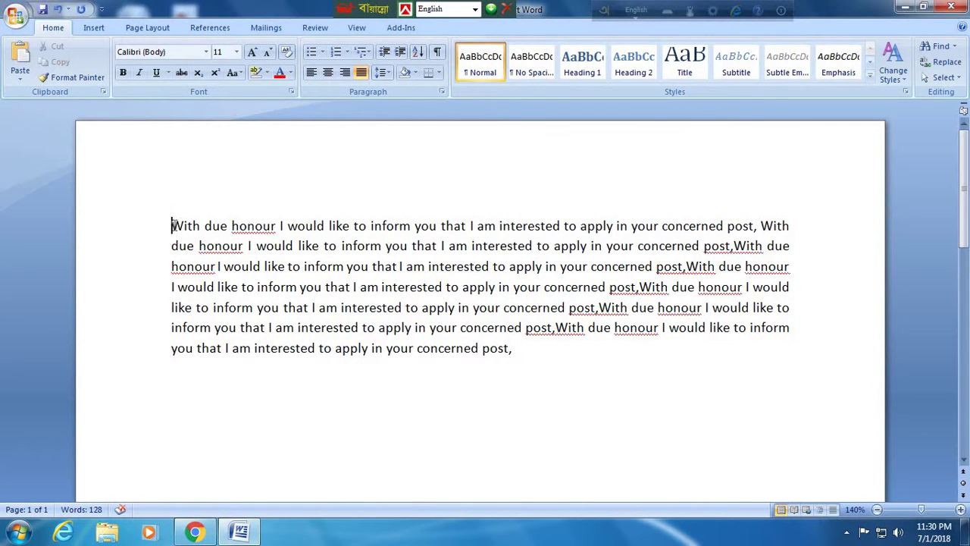
pyautogui.moveTo(172, 225); pyautogui.dragTo(566, 367)
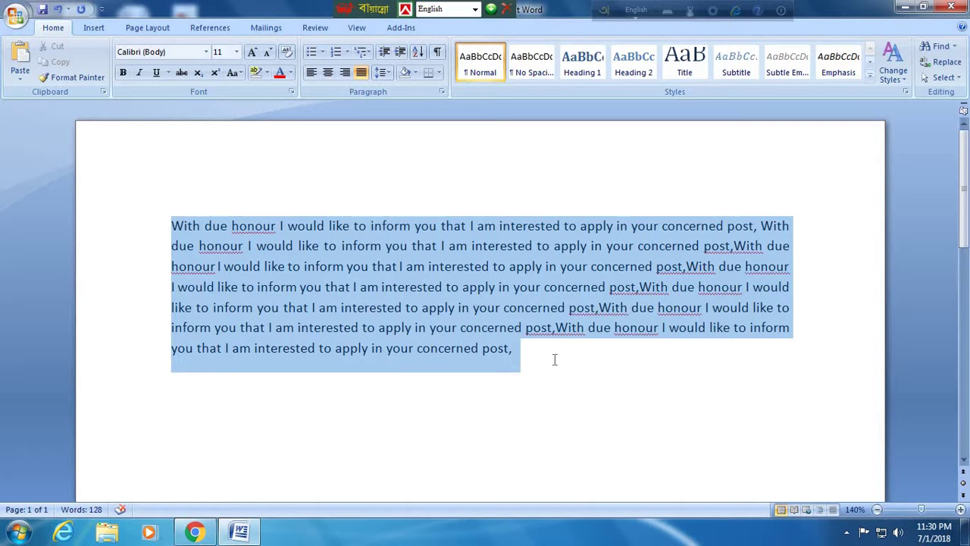
# Try line spacing of 1.5, 2.0 and 2.5 on the paragraph
pyautogui.click(389, 73)
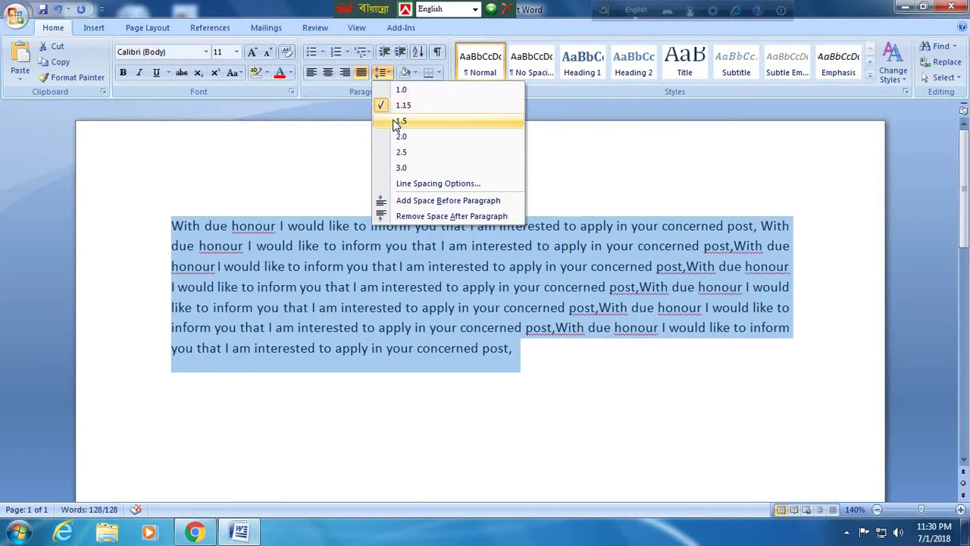
pyautogui.click(398, 121)
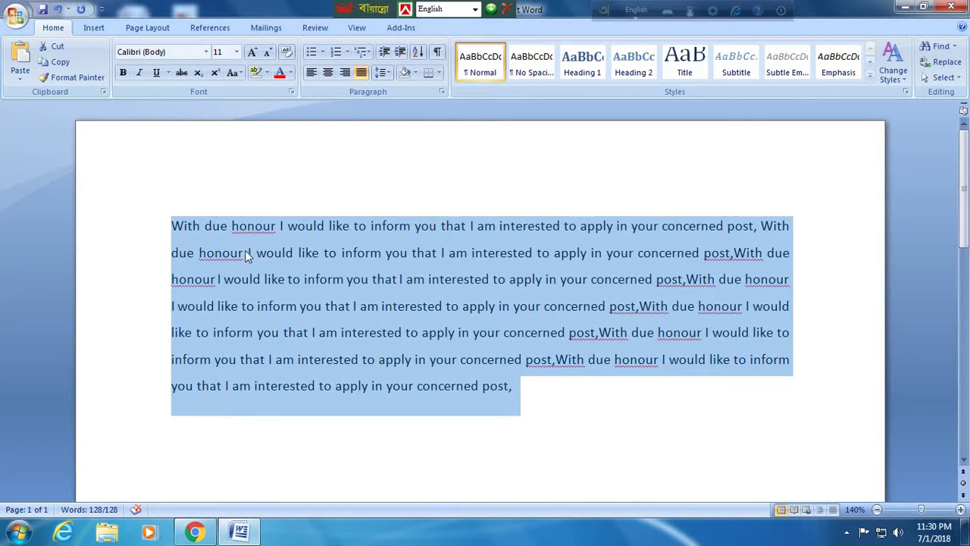
pyautogui.click(382, 73)
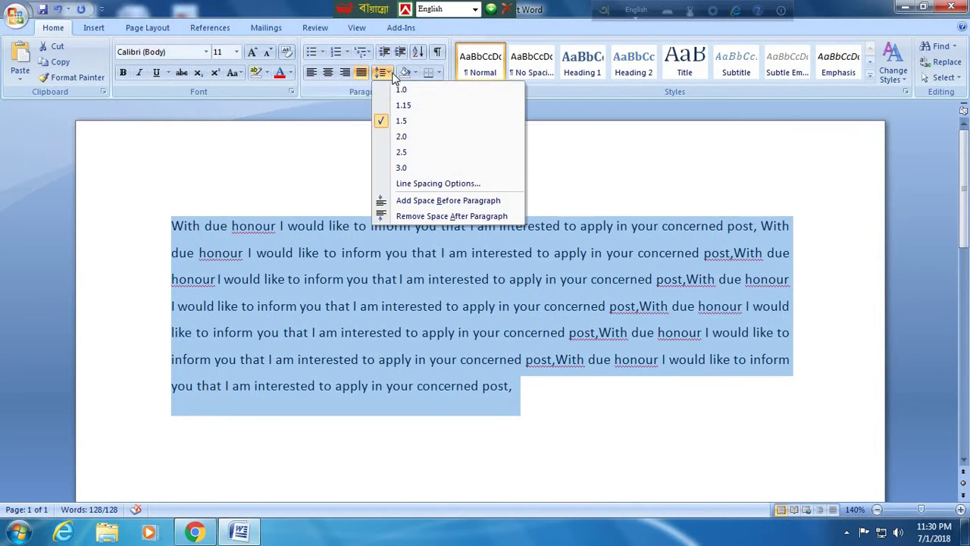
pyautogui.click(395, 137)
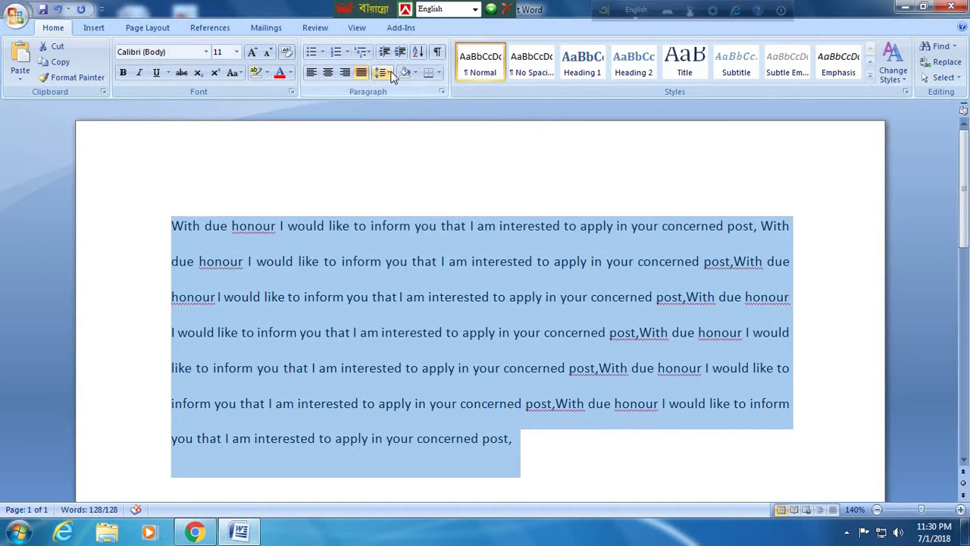
pyautogui.click(381, 72)
pyautogui.click(393, 152)
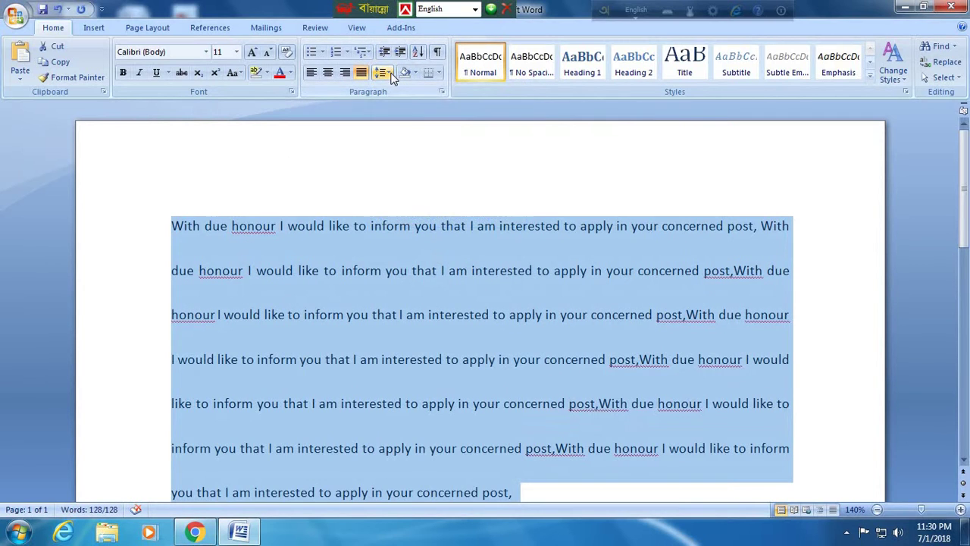
# Settle the line spacing at 1.15 after trying 1.0, then reselect the paragraph
pyautogui.click(381, 73)
pyautogui.click(393, 75)
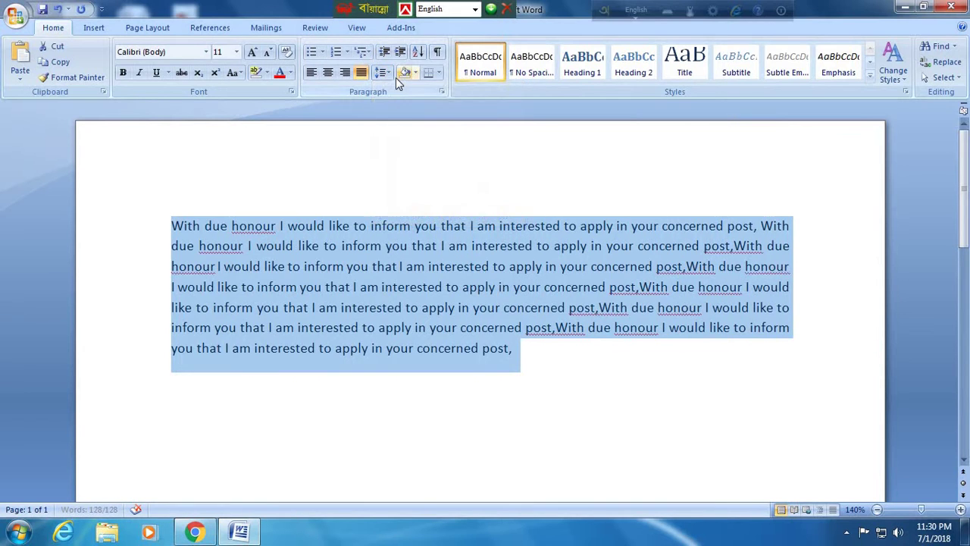
pyautogui.click(396, 77)
pyautogui.click(389, 89)
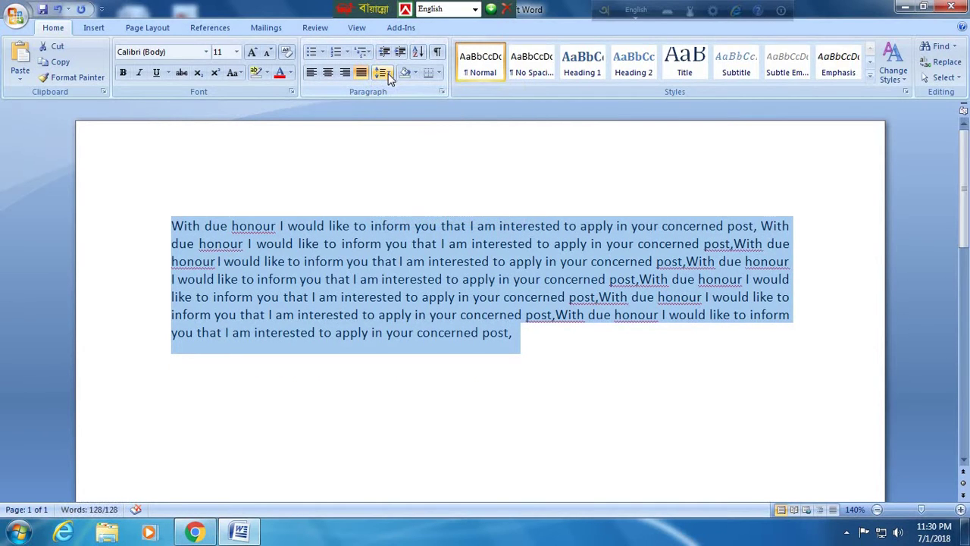
pyautogui.click(383, 73)
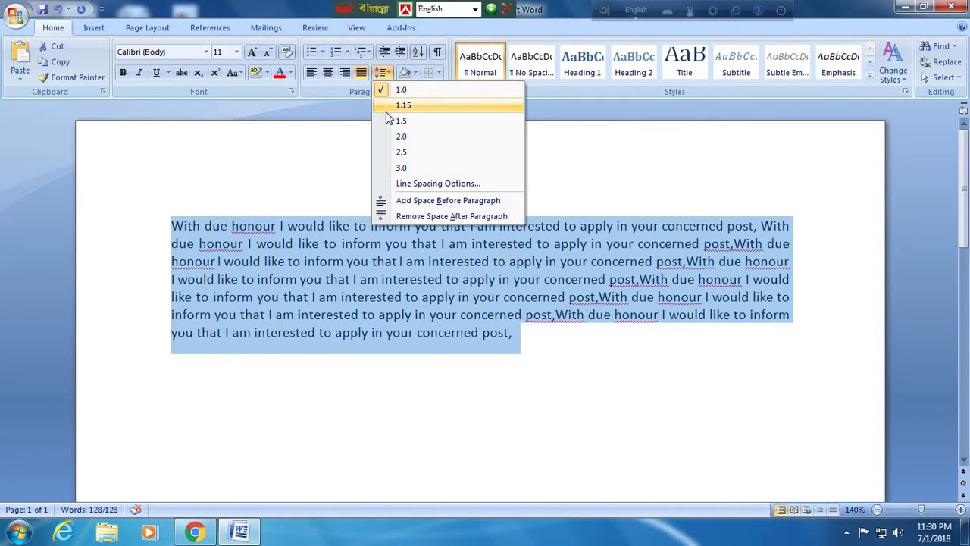
pyautogui.click(388, 109)
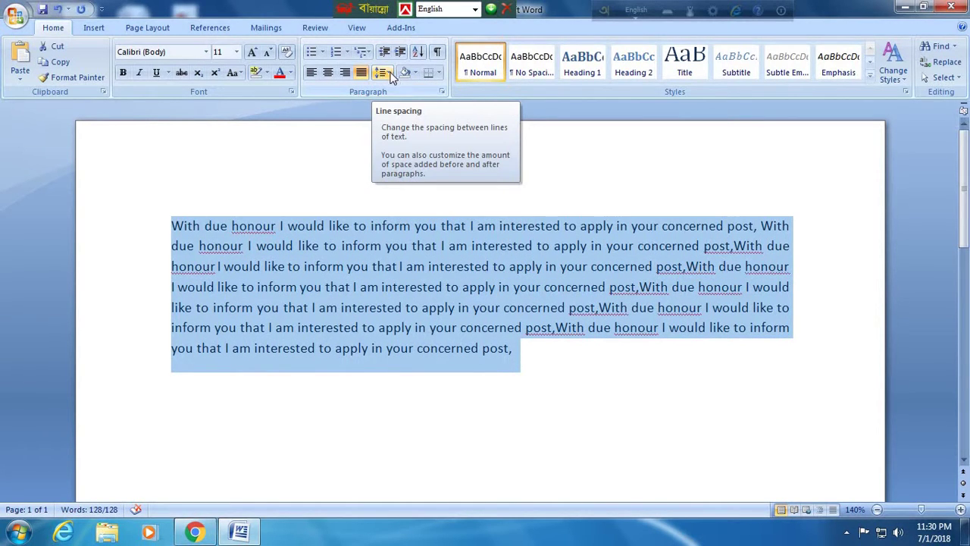
pyautogui.click(343, 225)
pyautogui.moveTo(172, 225); pyautogui.dragTo(516, 348)
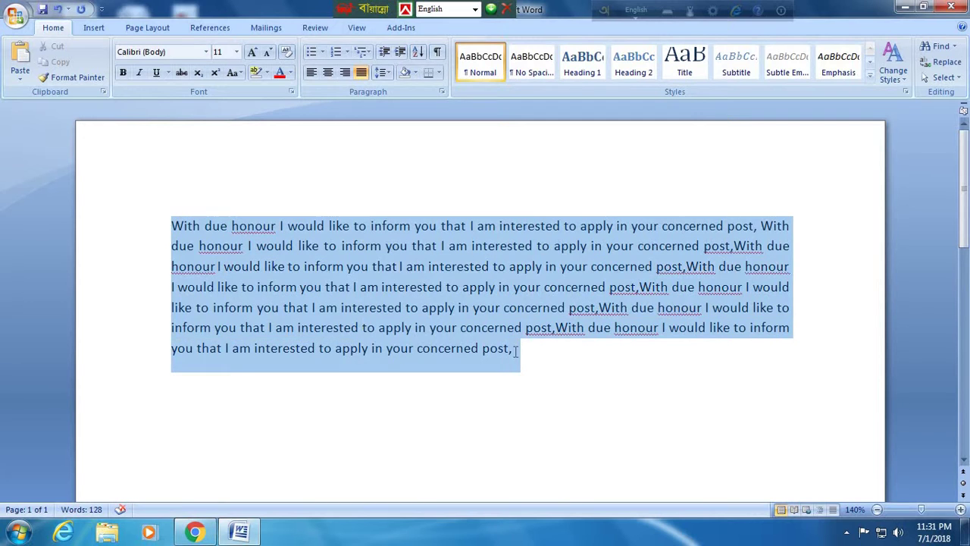
pyautogui.click(417, 72)
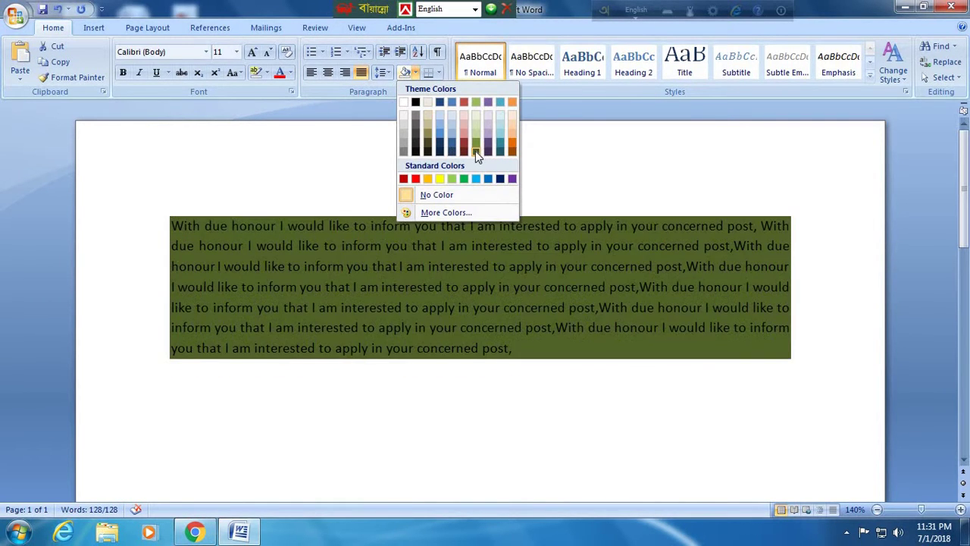
pyautogui.click(476, 151)
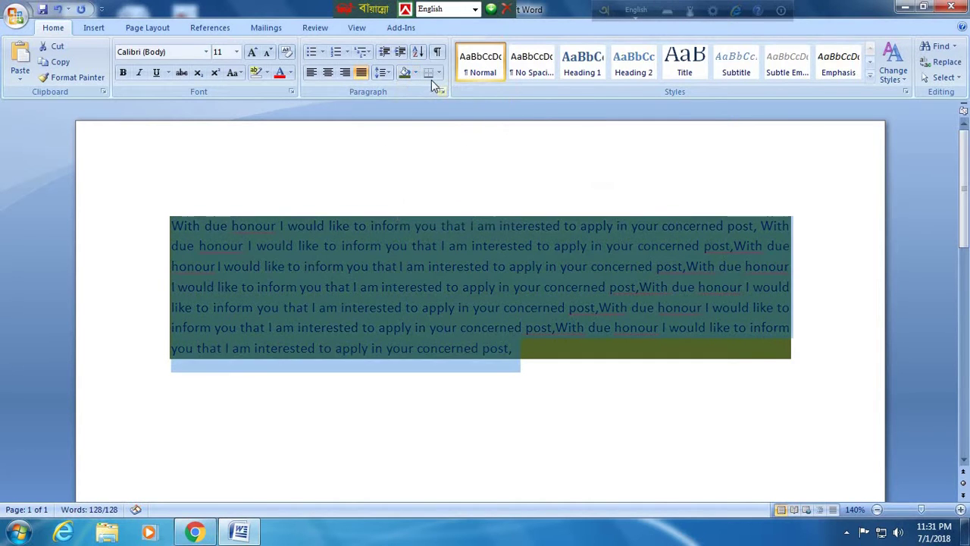
pyautogui.click(418, 72)
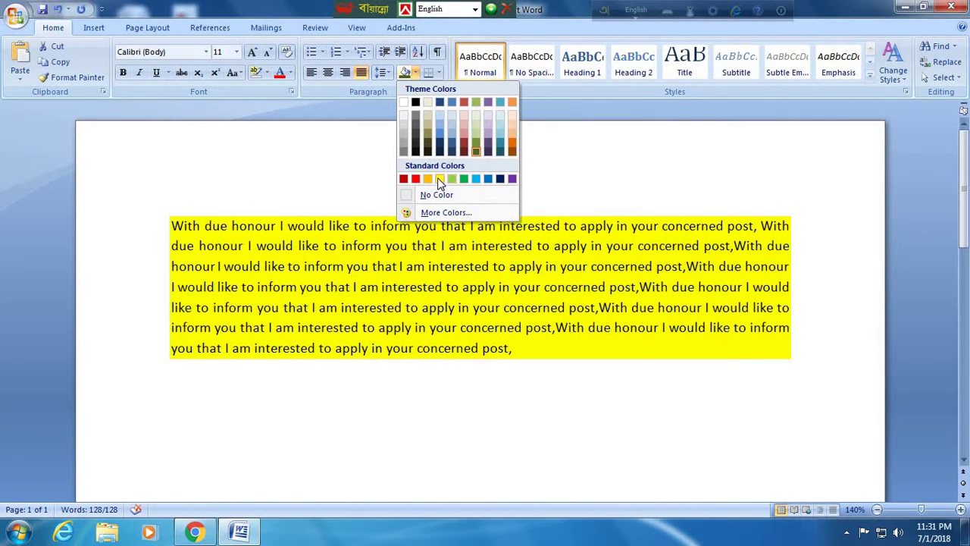
pyautogui.click(463, 180)
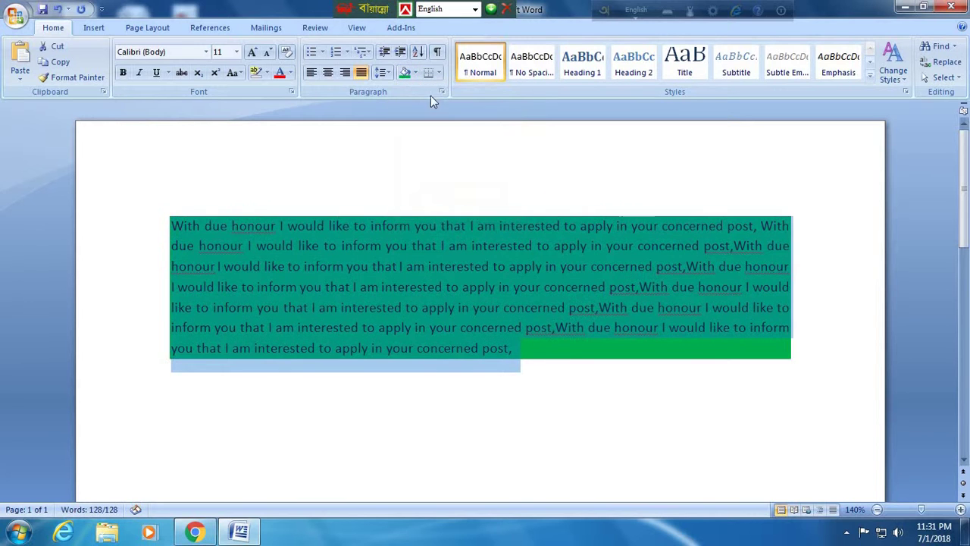
pyautogui.click(415, 75)
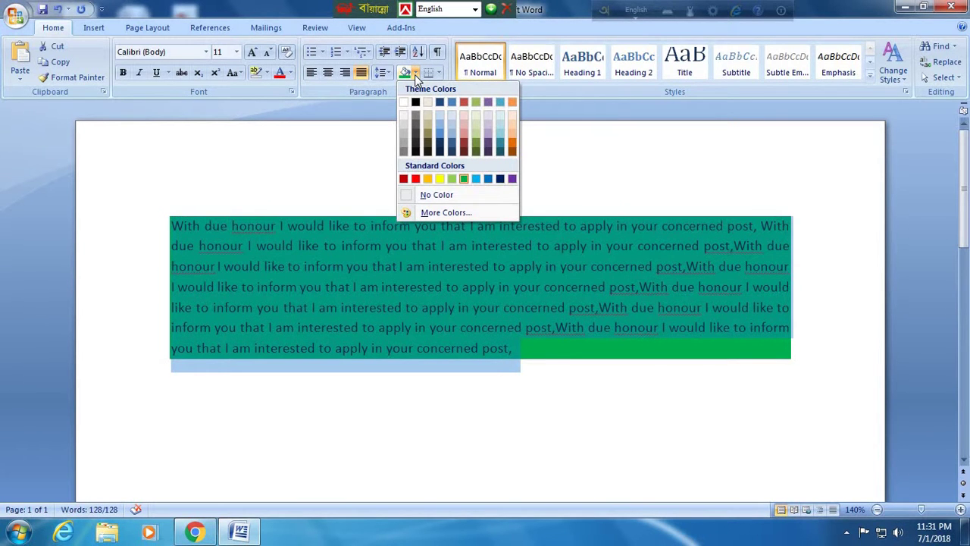
pyautogui.click(438, 195)
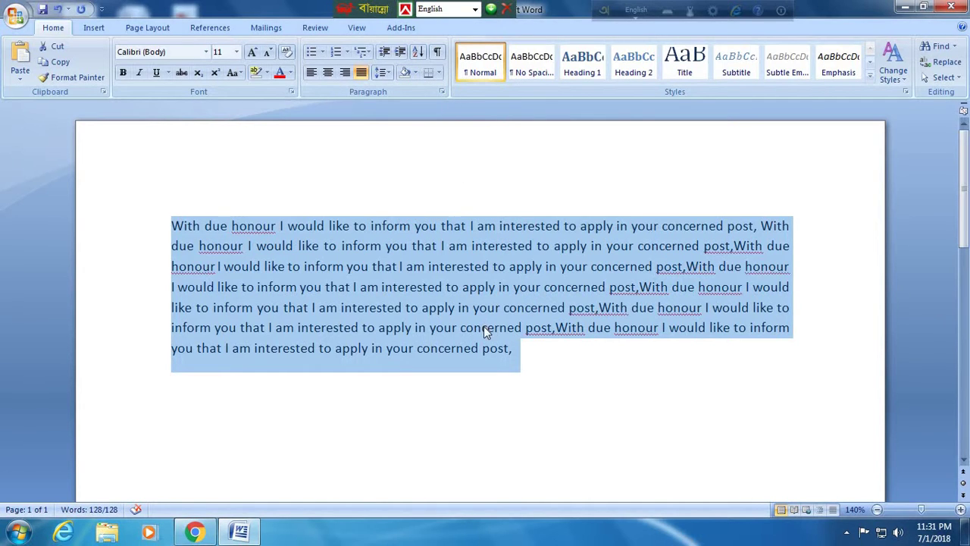
pyautogui.click(509, 350)
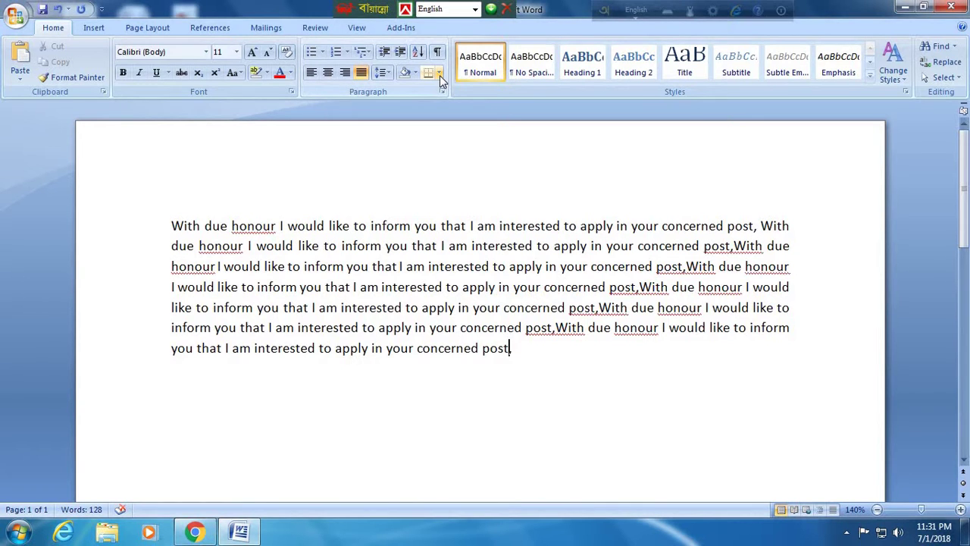
pyautogui.moveTo(173, 225); pyautogui.dragTo(547, 375)
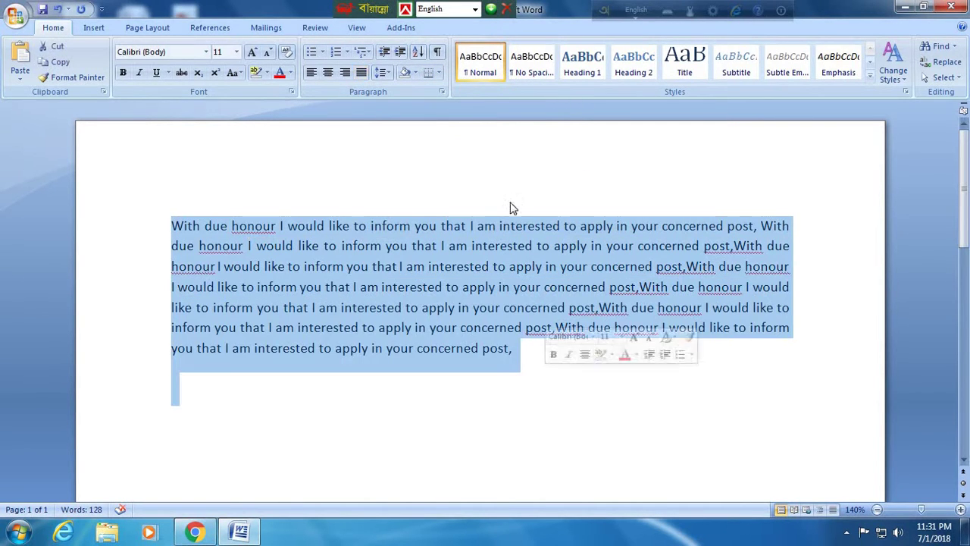
pyautogui.click(439, 72)
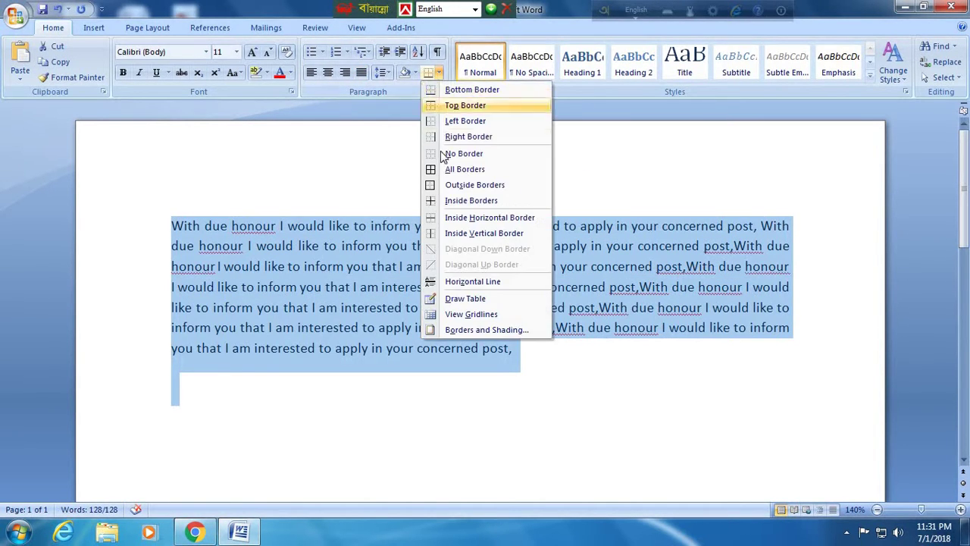
pyautogui.click(462, 185)
pyautogui.click(552, 379)
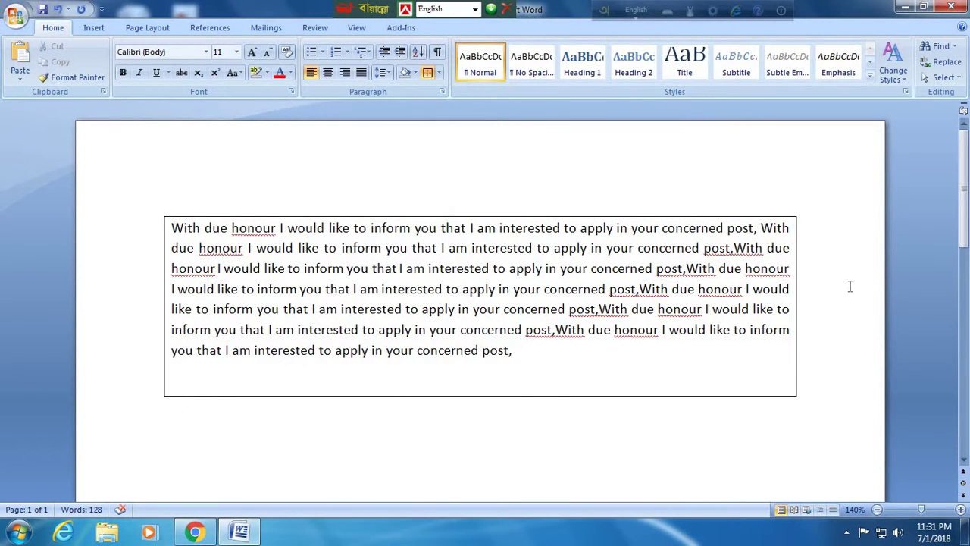
pyautogui.click(440, 72)
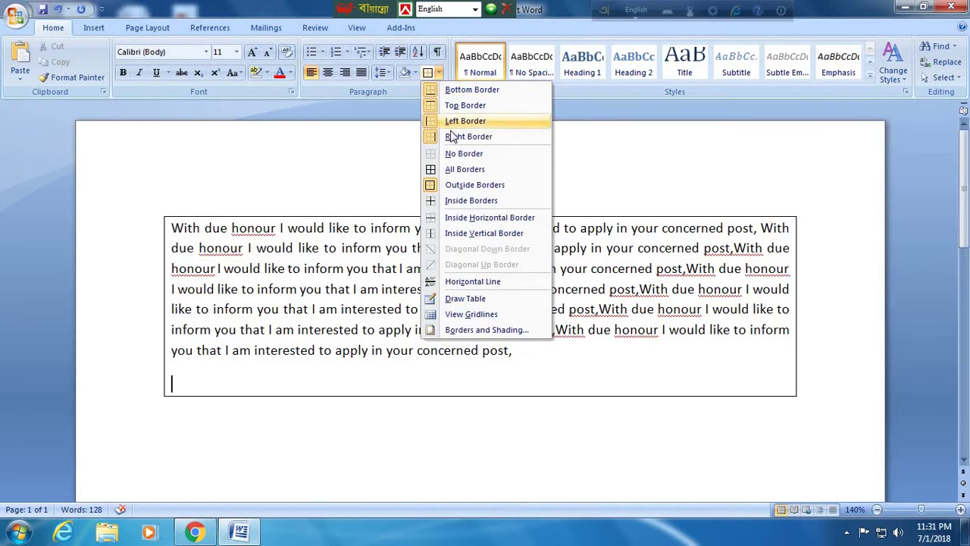
pyautogui.click(463, 154)
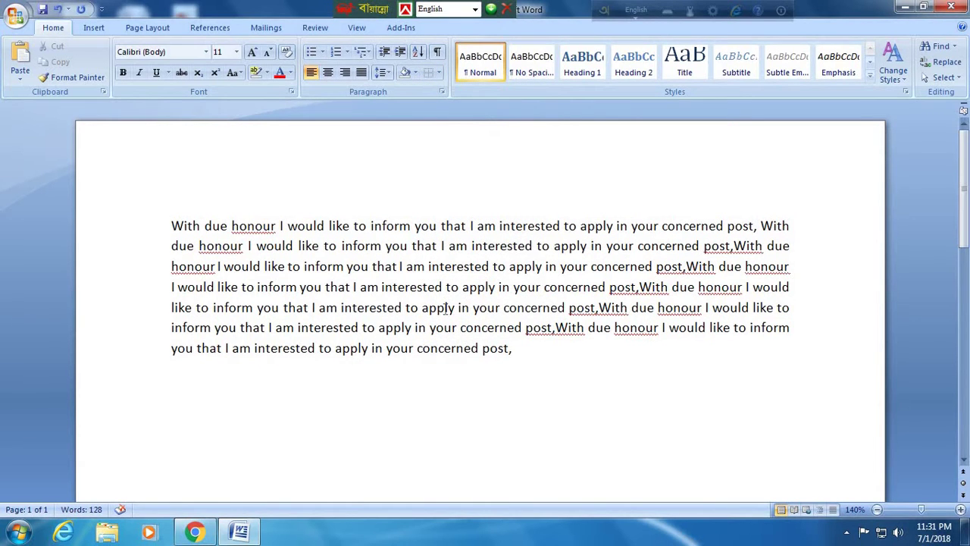
pyautogui.click(440, 73)
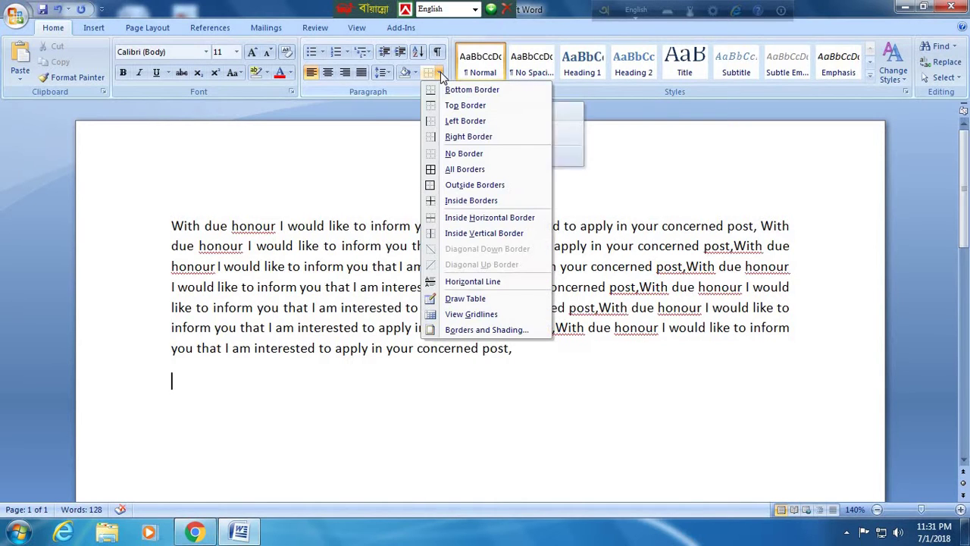
pyautogui.click(352, 176)
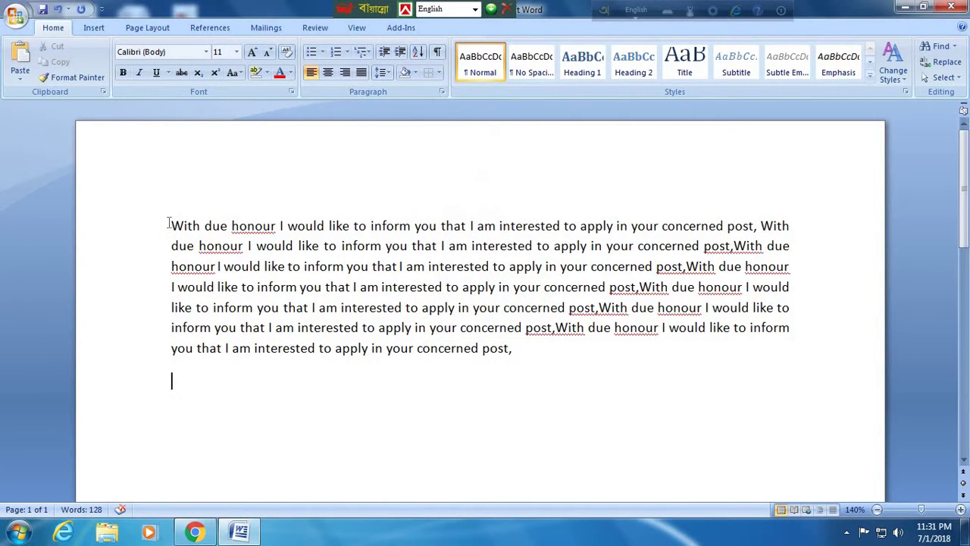
pyautogui.moveTo(168, 225); pyautogui.dragTo(541, 347)
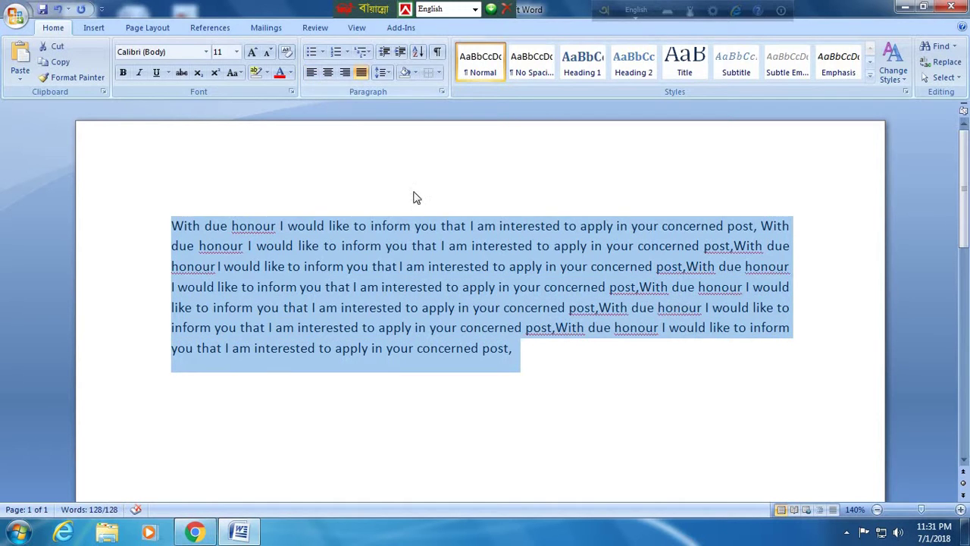
# Split the paragraph's last line into its own paragraph with an arrow bullet
pyautogui.click(342, 246)
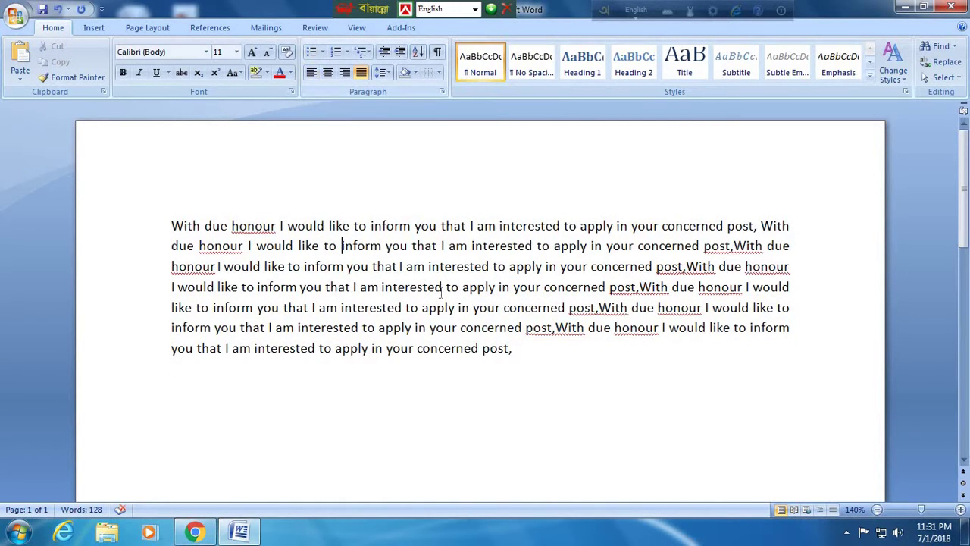
pyautogui.click(164, 354)
pyautogui.press('Return')
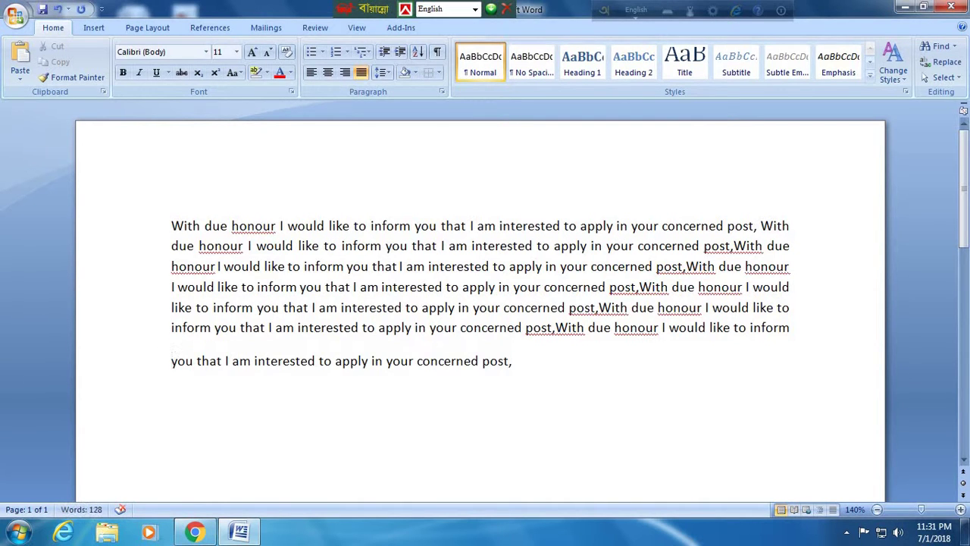
pyautogui.moveTo(170, 362); pyautogui.dragTo(553, 377)
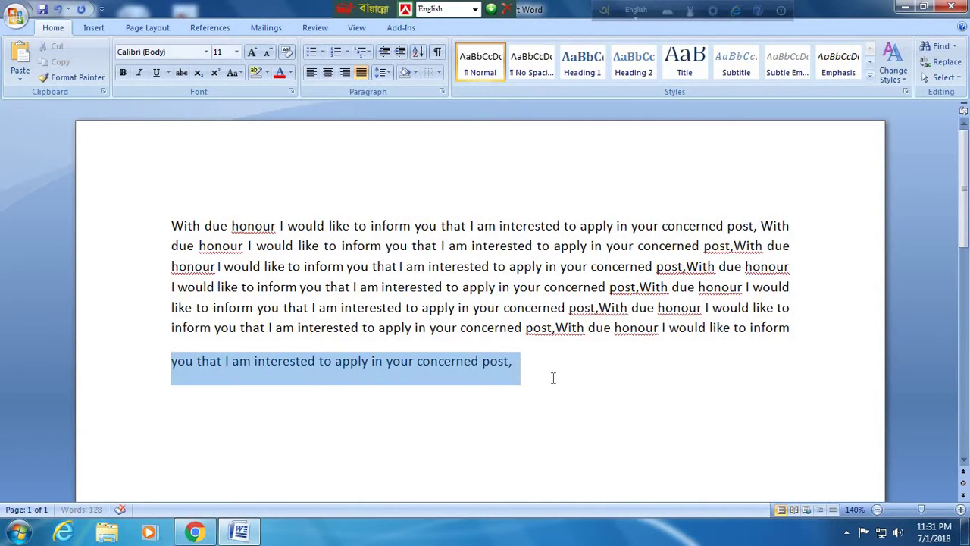
pyautogui.click(324, 52)
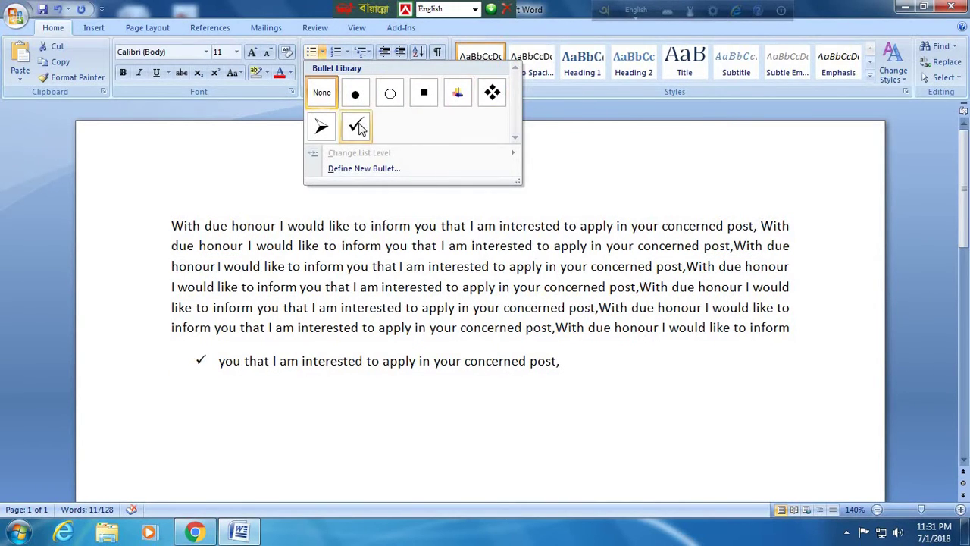
pyautogui.click(321, 127)
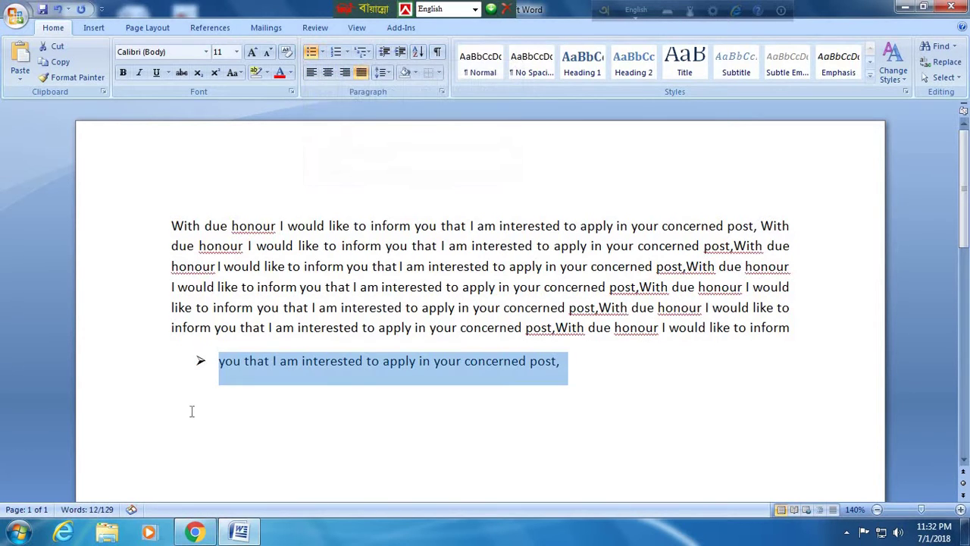
# Add three bullet items: 'jhgjhgjh', 'kjgjhgjh' and 'jhujh'
pyautogui.click(562, 366)
pyautogui.press('Return')
pyautogui.write('jhgjhgjh')
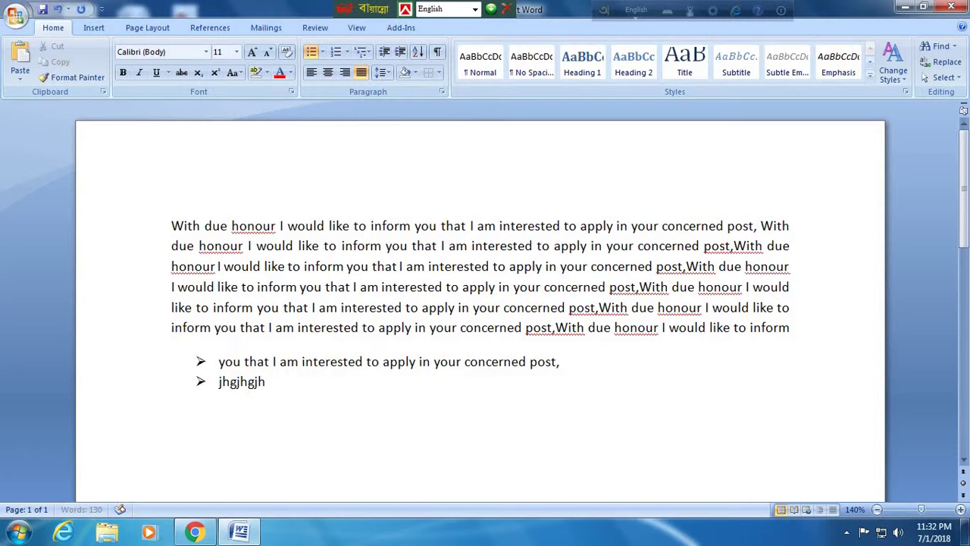
pyautogui.press('Return')
pyautogui.write('kjgjhgjh')
pyautogui.press('Return')
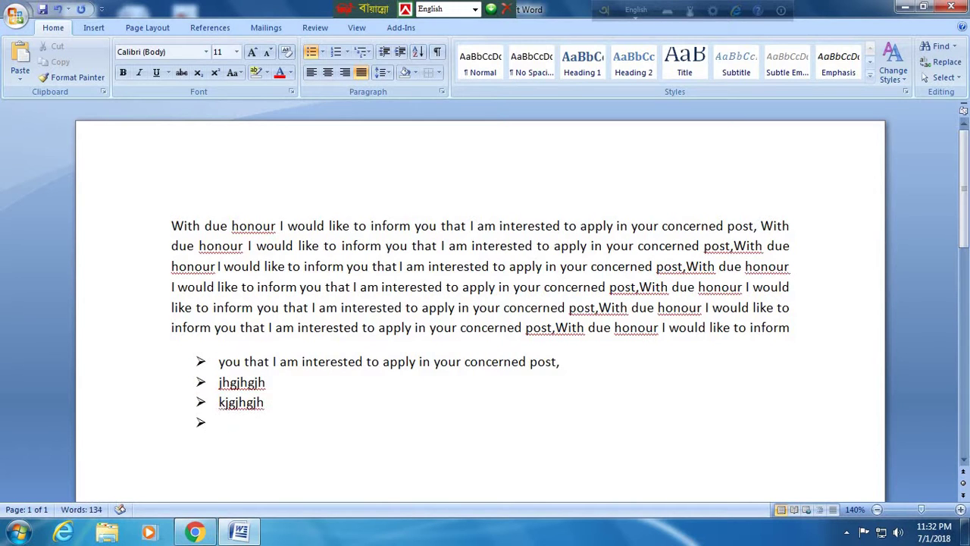
pyautogui.write('jhujh')
# Remove the bullets, try 1. 2. 3. and a) b) c) numbering, then set numbering to None
pyautogui.moveTo(258, 440); pyautogui.dragTo(218, 362)
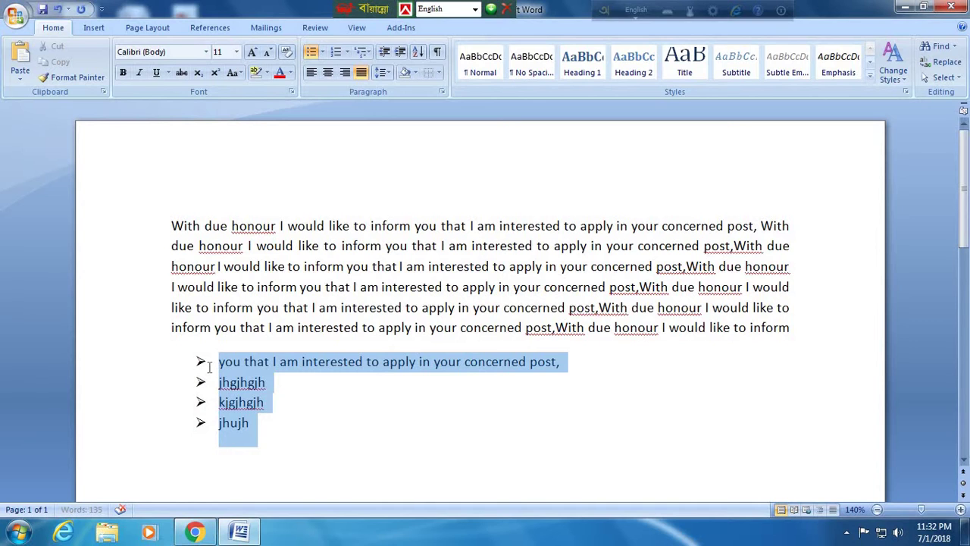
pyautogui.click(323, 52)
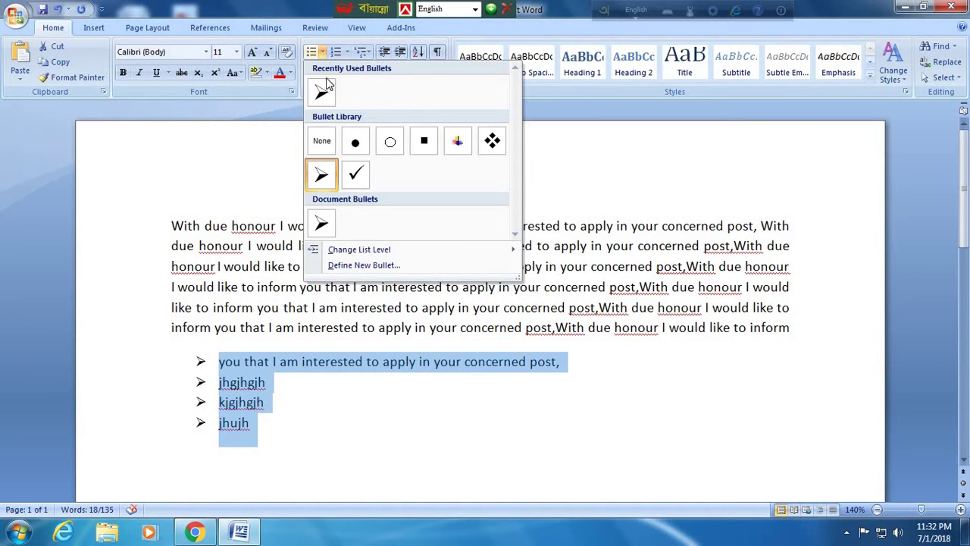
pyautogui.click(326, 142)
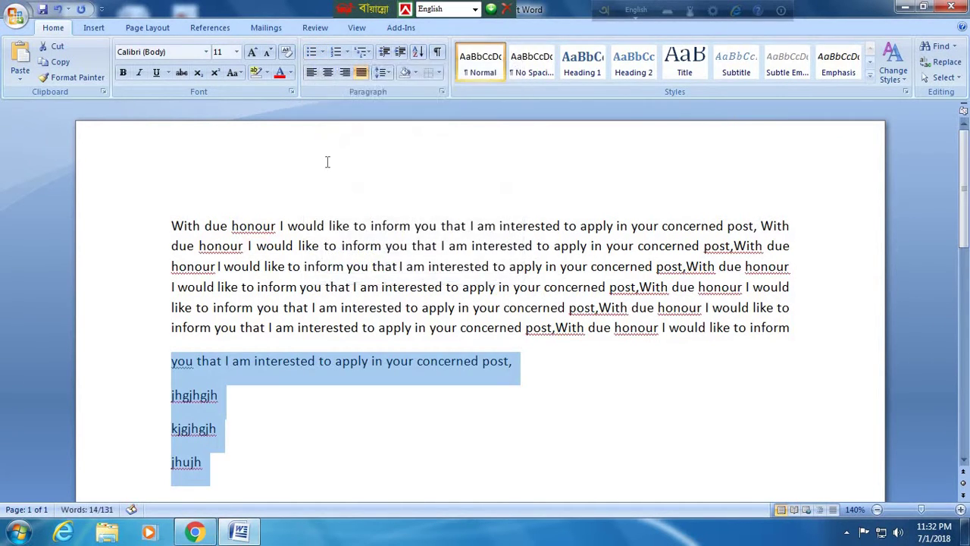
pyautogui.click(346, 53)
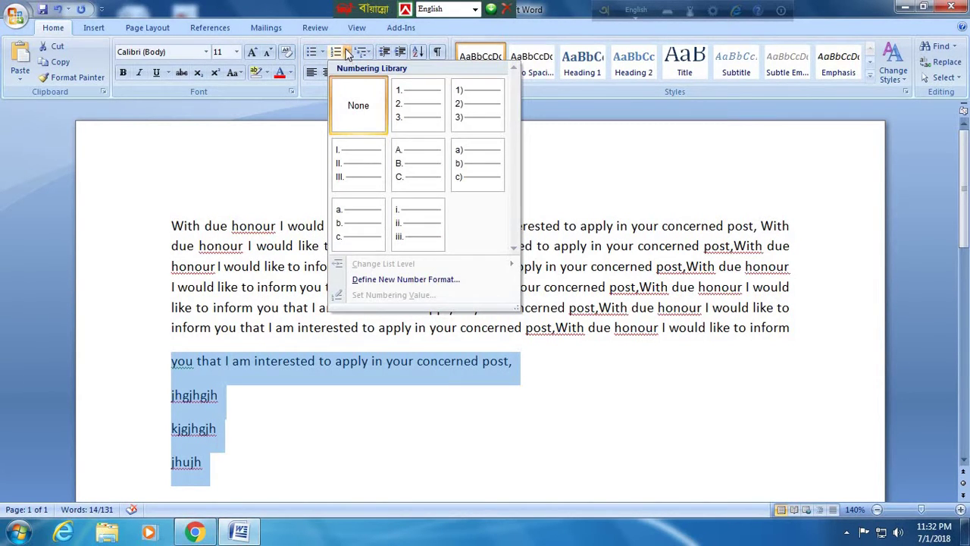
pyautogui.click(410, 103)
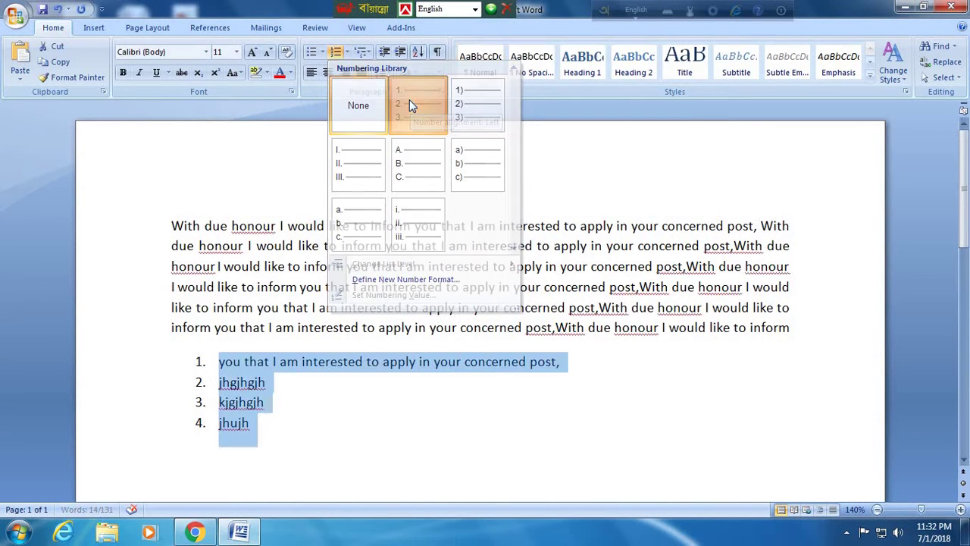
pyautogui.click(347, 58)
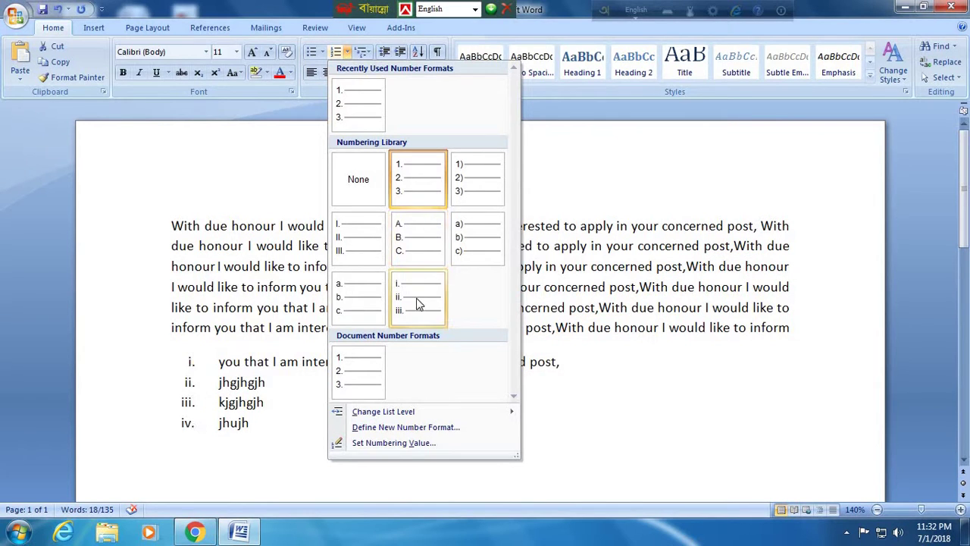
pyautogui.click(476, 237)
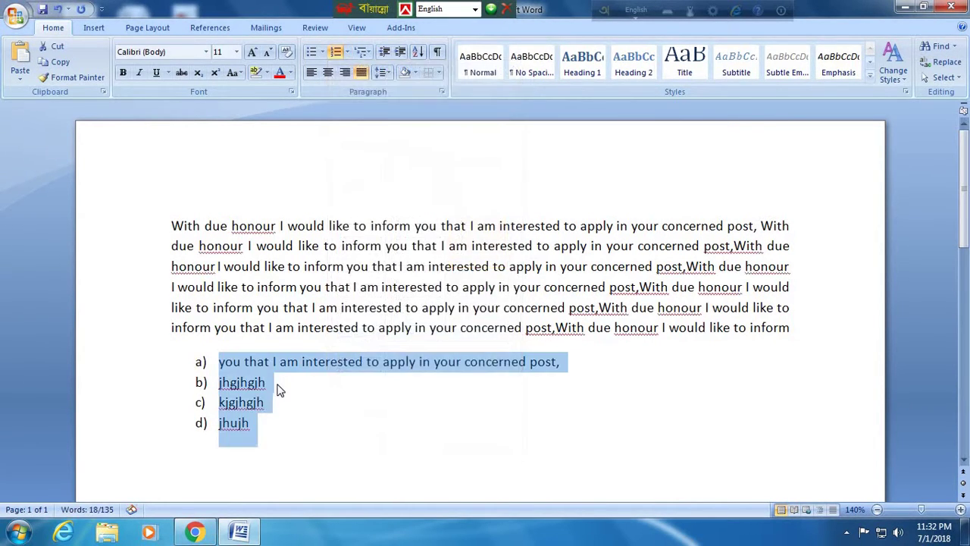
pyautogui.click(346, 51)
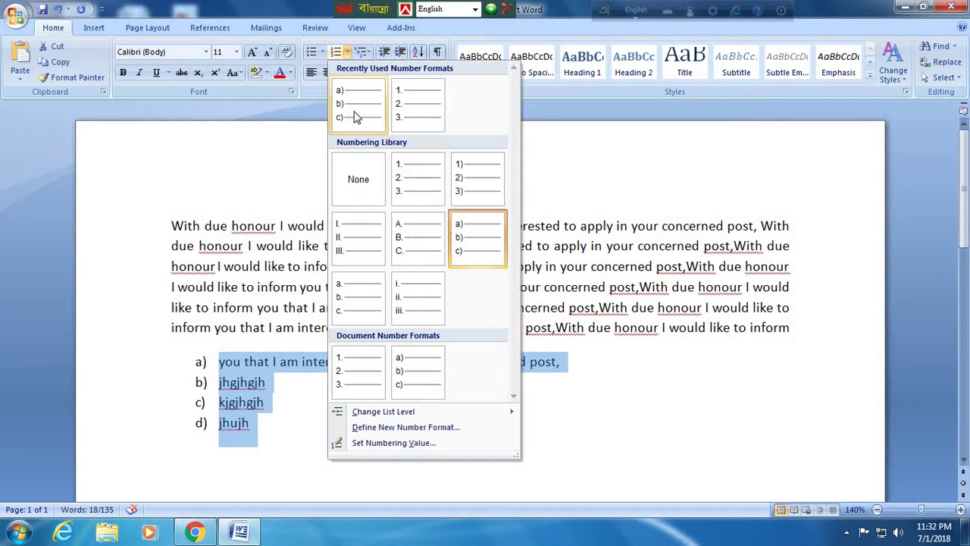
pyautogui.click(361, 191)
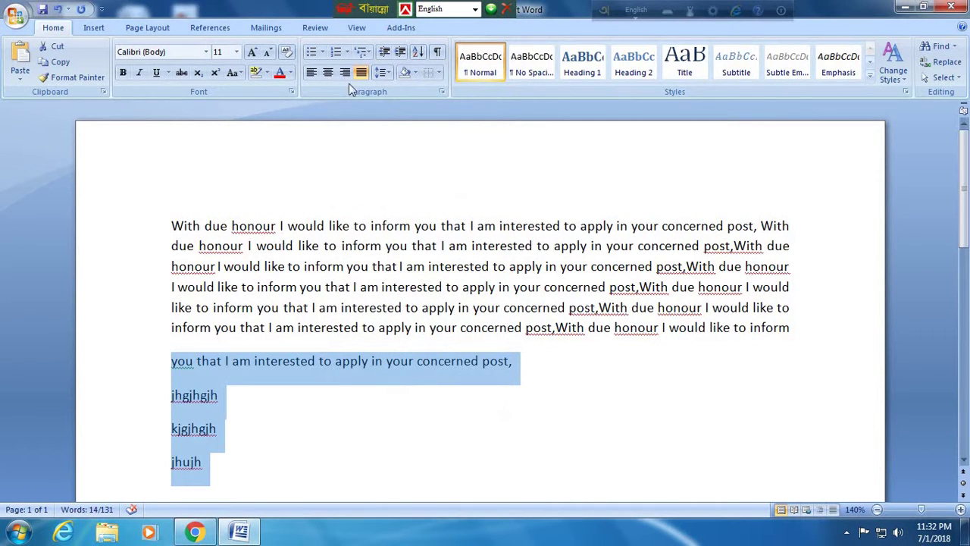
# Delete the last three filler lines of the list
pyautogui.click(239, 438)
pyautogui.moveTo(169, 388); pyautogui.dragTo(210, 476)
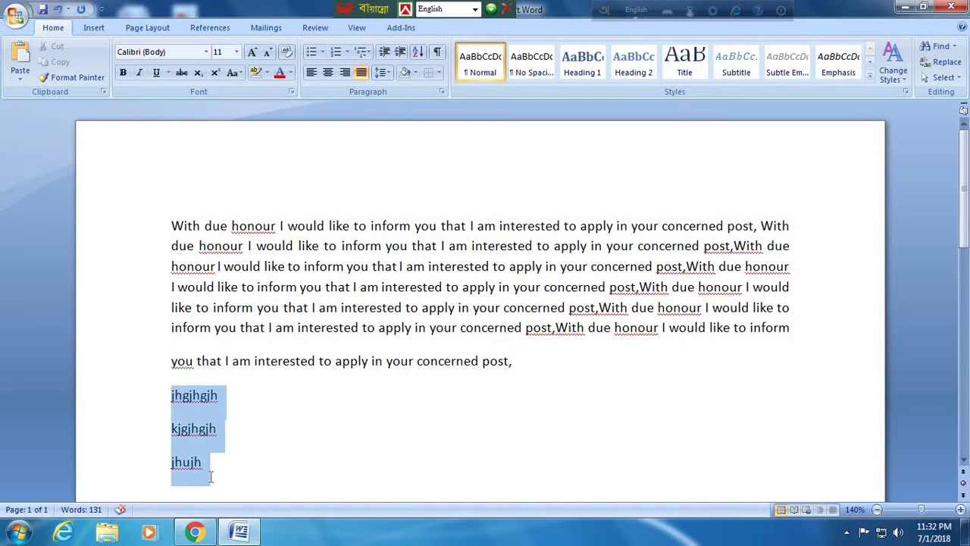
pyautogui.press('Delete')
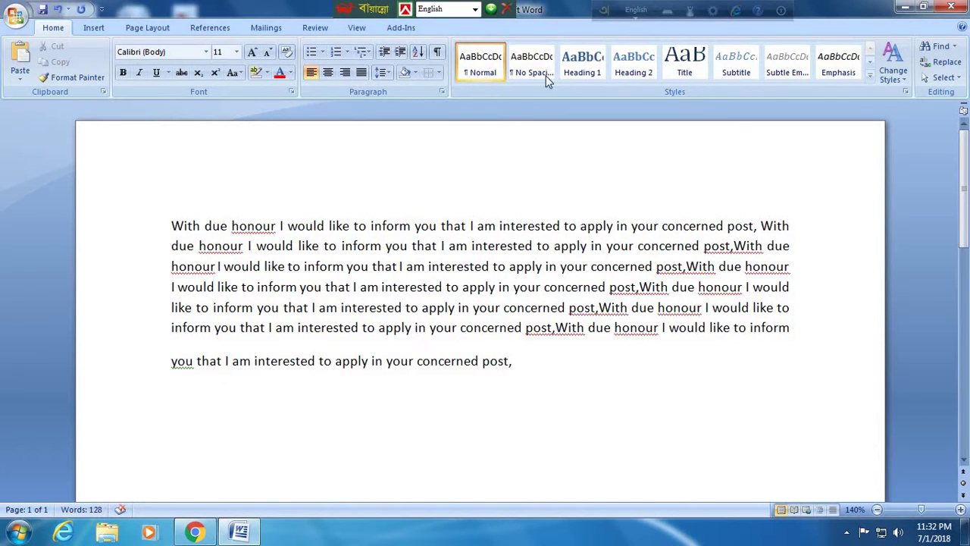
# Apply 1) a) i) multilevel numbering and add sub-items ghfhfhg, hgfhgf, jhgjh under item 1
pyautogui.moveTo(170, 361); pyautogui.dragTo(523, 374)
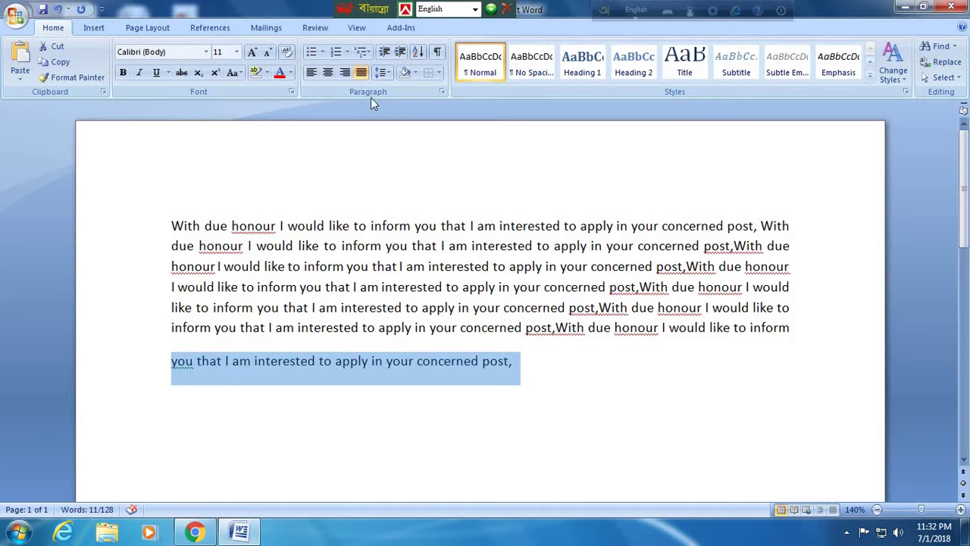
pyautogui.click(369, 50)
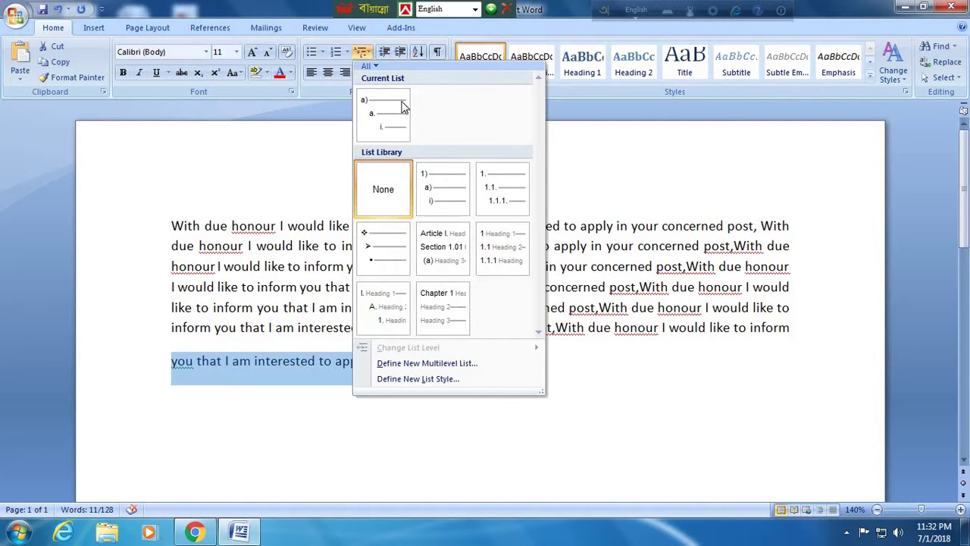
pyautogui.click(438, 199)
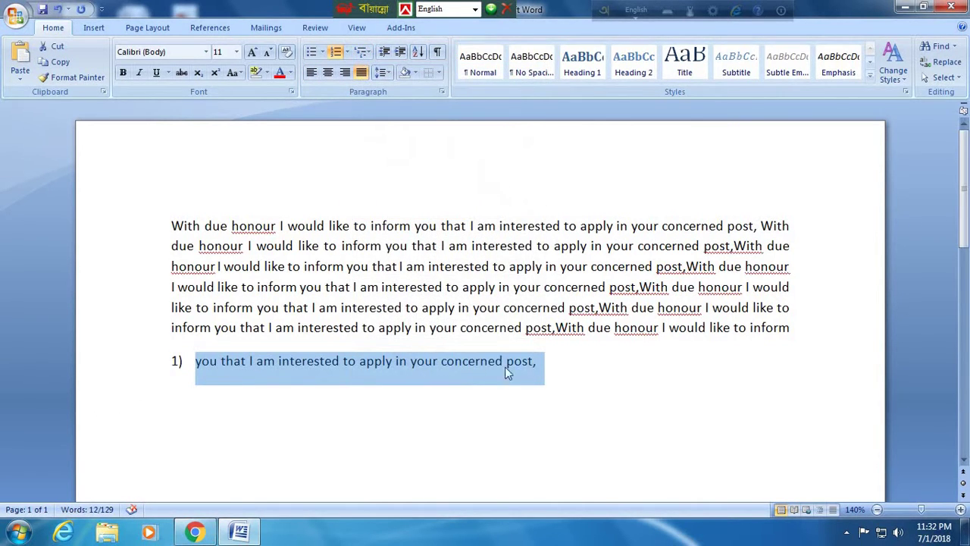
pyautogui.click(548, 362)
pyautogui.press('Return')
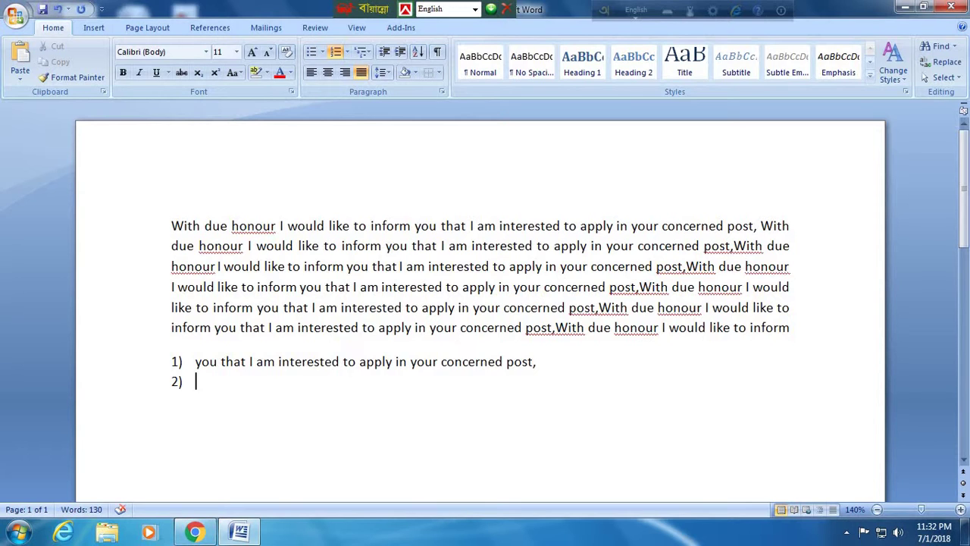
pyautogui.press('Tab')
pyautogui.write('ghfhfhg')
pyautogui.press('Return')
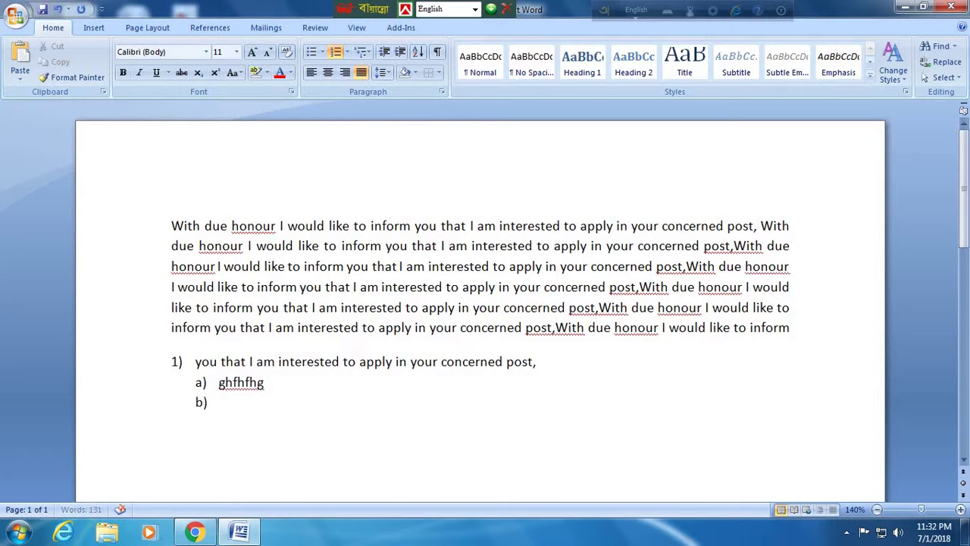
pyautogui.write('hgfhgf')
pyautogui.press('Return')
pyautogui.write('jhgjh')
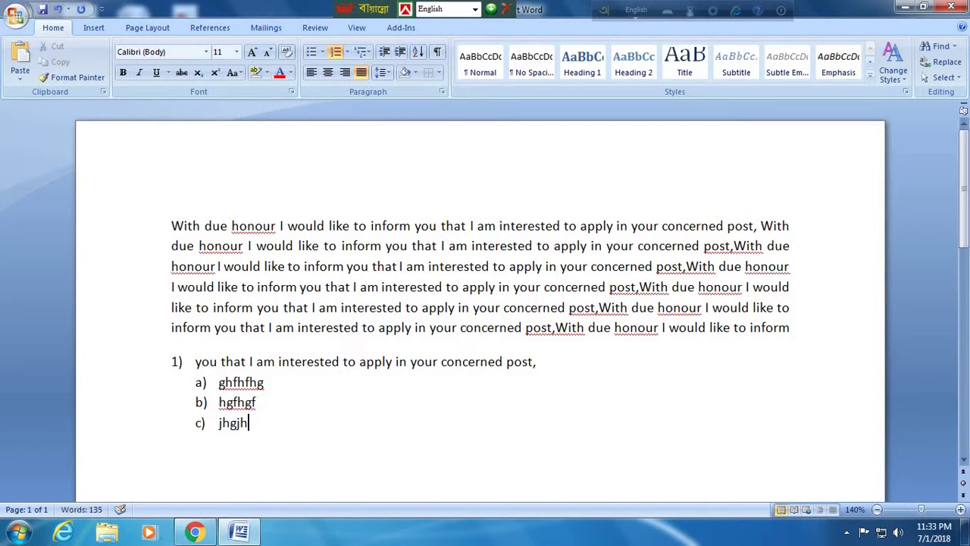
# Add top-level items 2) 'jgjhgjhgjh' and 3) 'jgjkghjk'
pyautogui.press('Return')
pyautogui.hotkey('shift', 'Tab')
pyautogui.write('jgjhgjhgj')
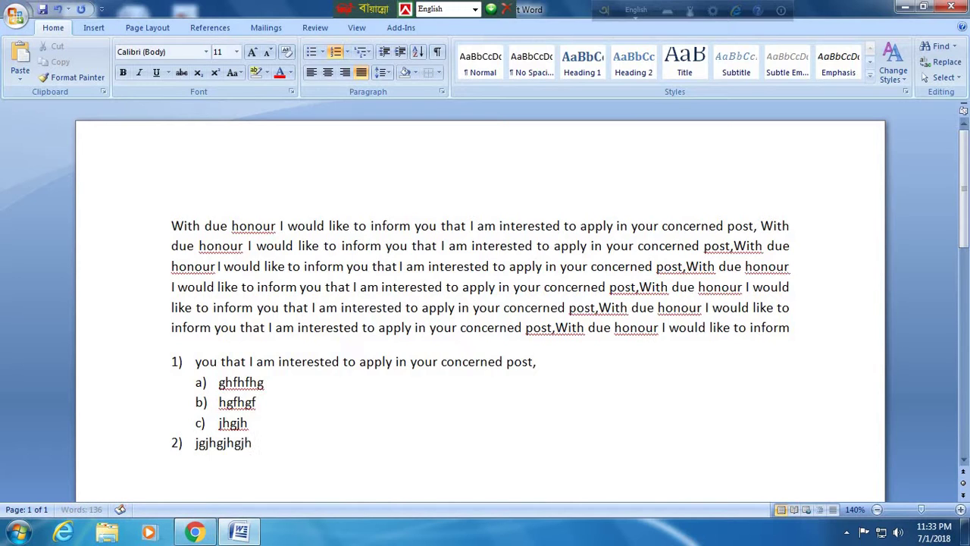
pyautogui.write('h')
pyautogui.press('Return')
pyautogui.write('jgjkghjk')
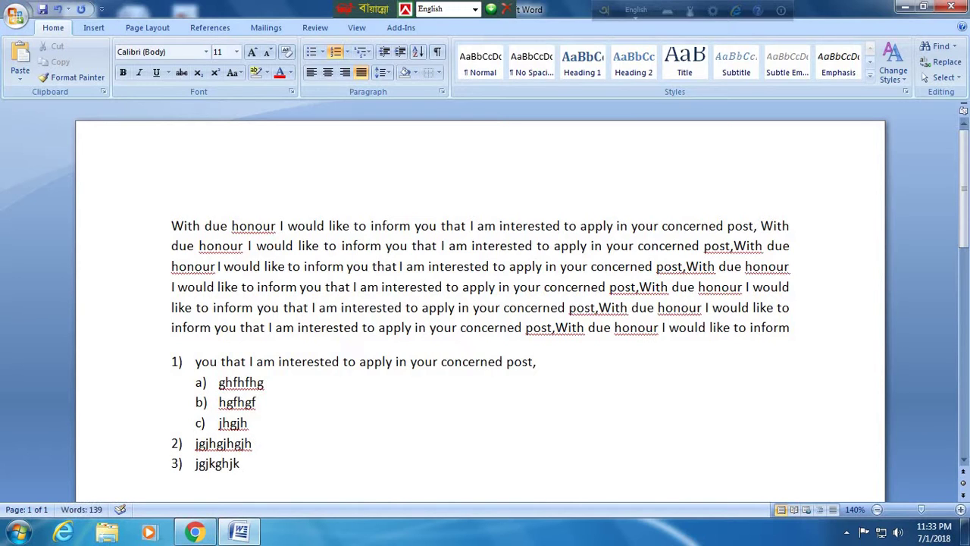
# Add sub-items jytuytuy, uytuy, iuyiu under item 3 and top-level item 4) 'jhgjgjhgj'
pyautogui.press('Return')
pyautogui.press('Tab')
pyautogui.write('jytuytuy')
pyautogui.press('Return')
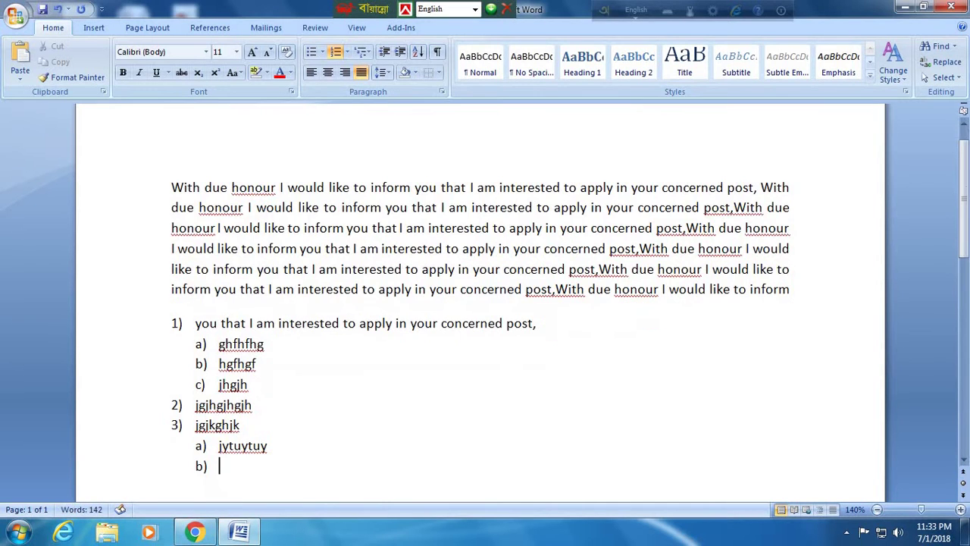
pyautogui.write('uytuy')
pyautogui.press('Return')
pyautogui.write('iuyiu')
pyautogui.press('Return')
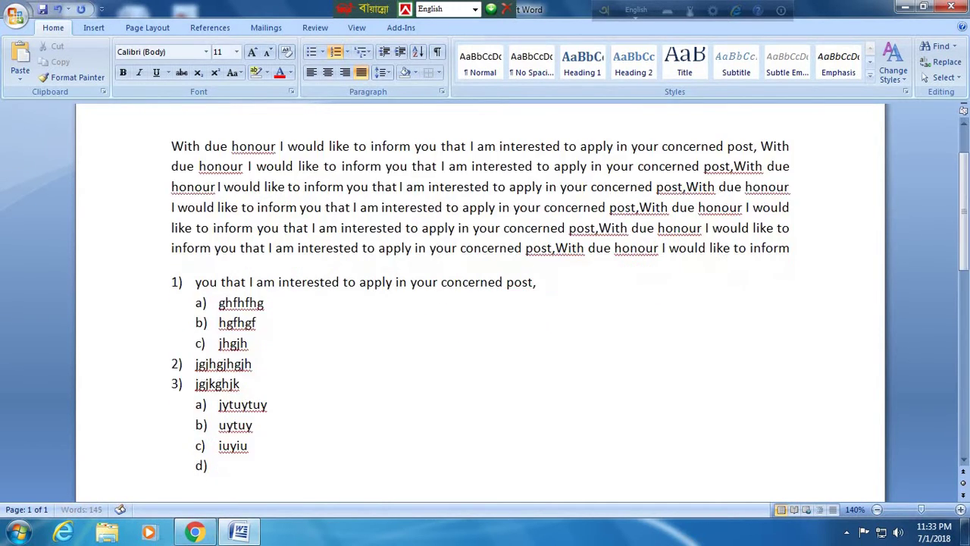
pyautogui.hotkey('shift', 'Tab')
pyautogui.write('jhgjgjhg')
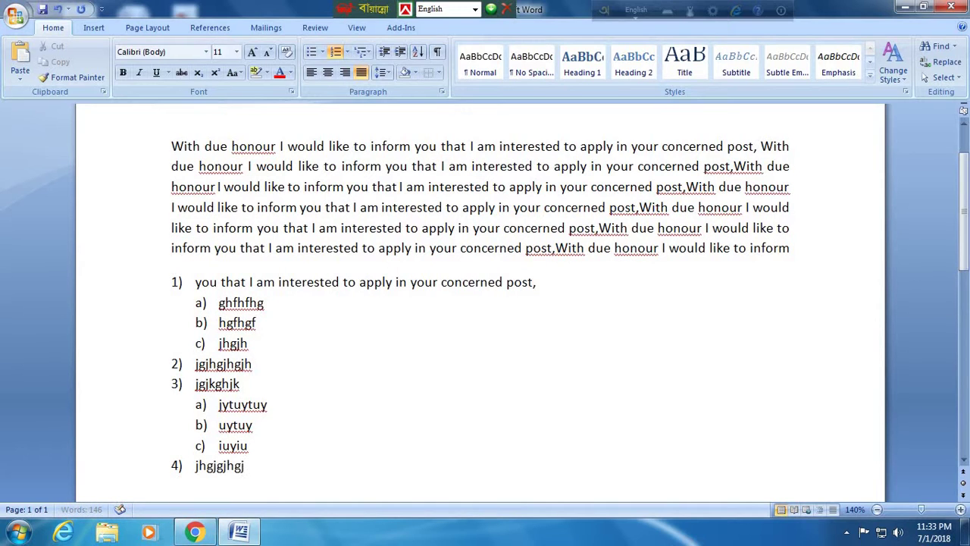
pyautogui.write('j')
# Delete every list entry after item 1
pyautogui.moveTo(261, 468)
pyautogui.mouseDown()
pyautogui.moveTo(192, 292)
pyautogui.moveTo(201, 311)
pyautogui.mouseUp()
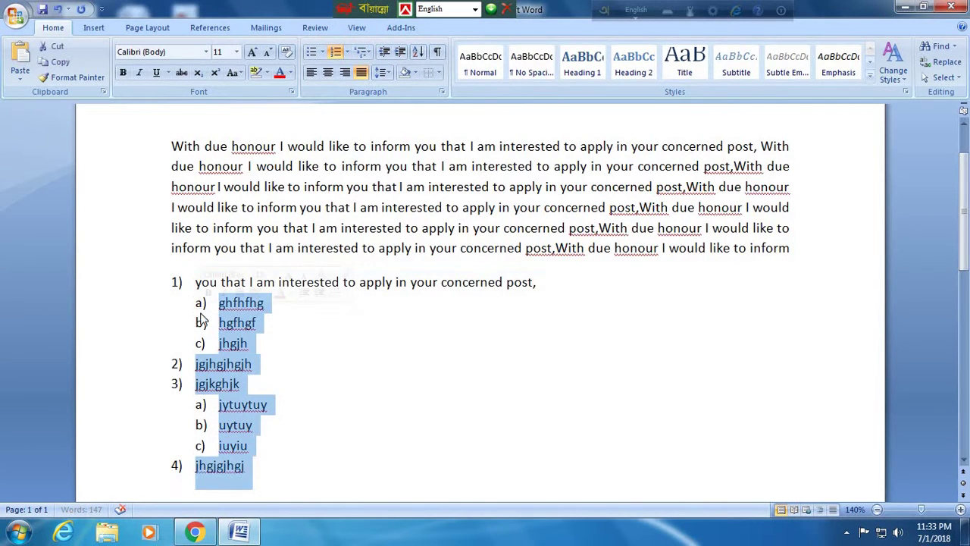
pyautogui.press('Delete')
pyautogui.press('BackSpace')
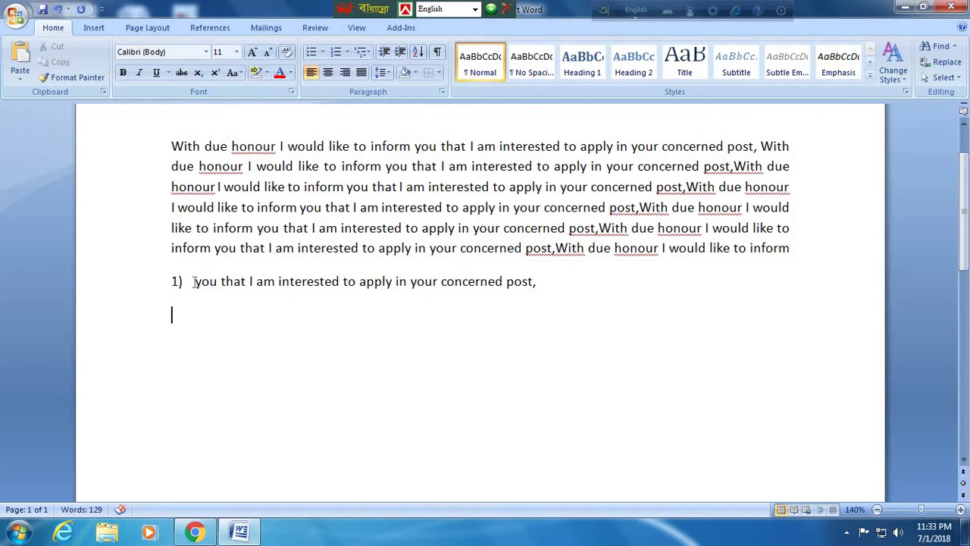
# Add sub-items 'hgfhgfhg' and 'jhgjh' under item 1, with 'jkjkjk' promoted to item 2)
pyautogui.click(543, 290)
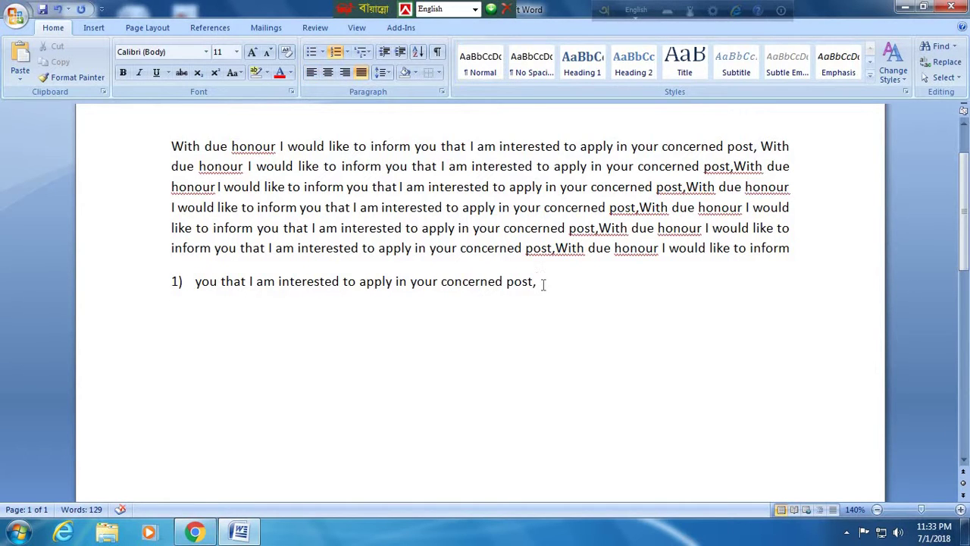
pyautogui.press('Return')
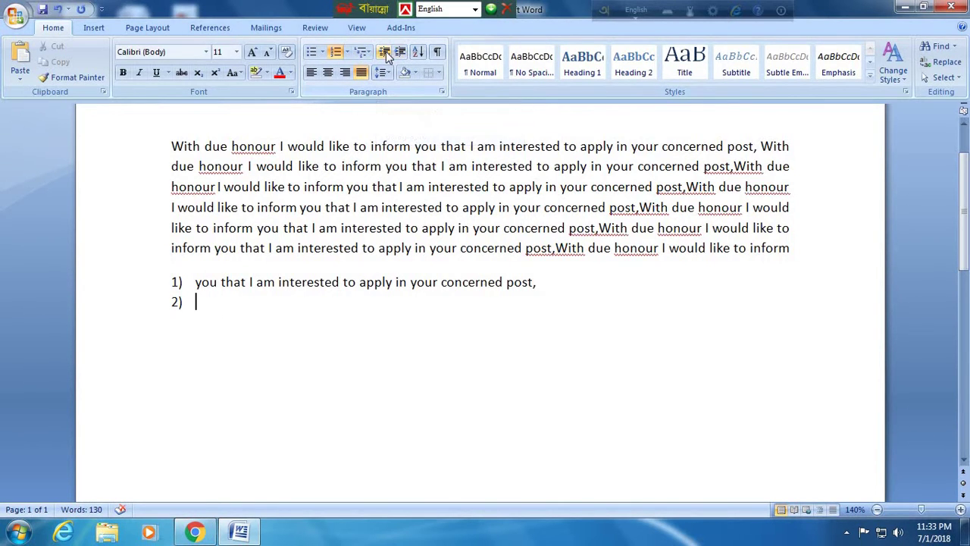
pyautogui.click(400, 53)
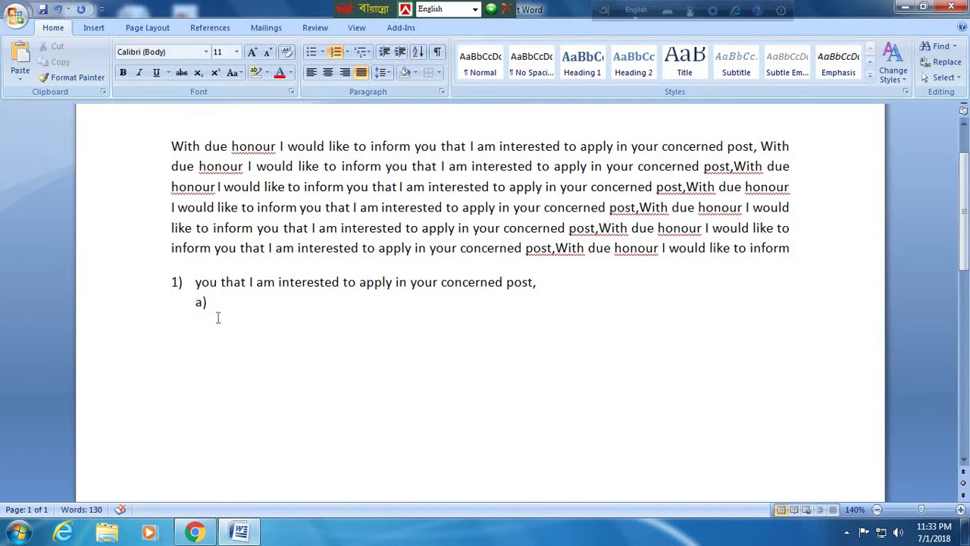
pyautogui.write('hgfhgfhg')
pyautogui.press('Return')
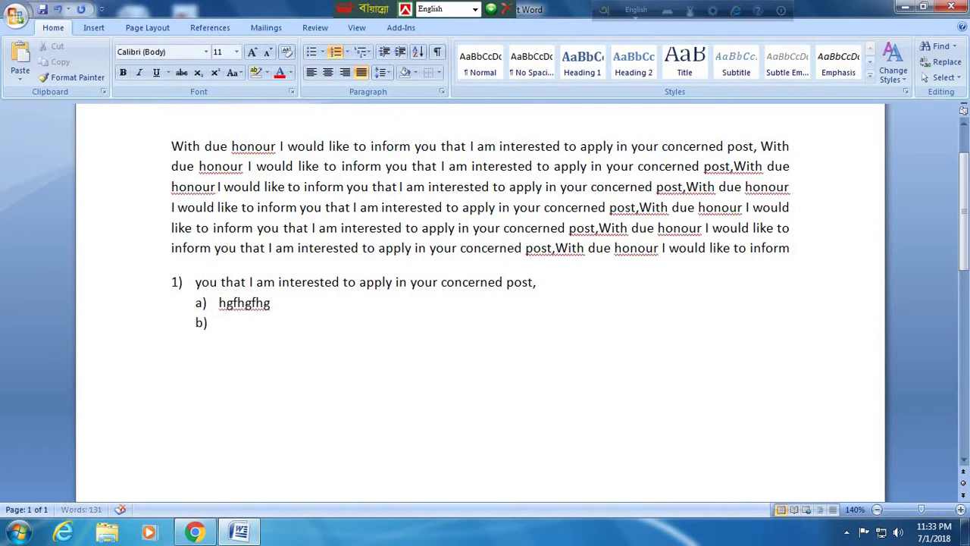
pyautogui.write('jhgjh')
pyautogui.press('Return')
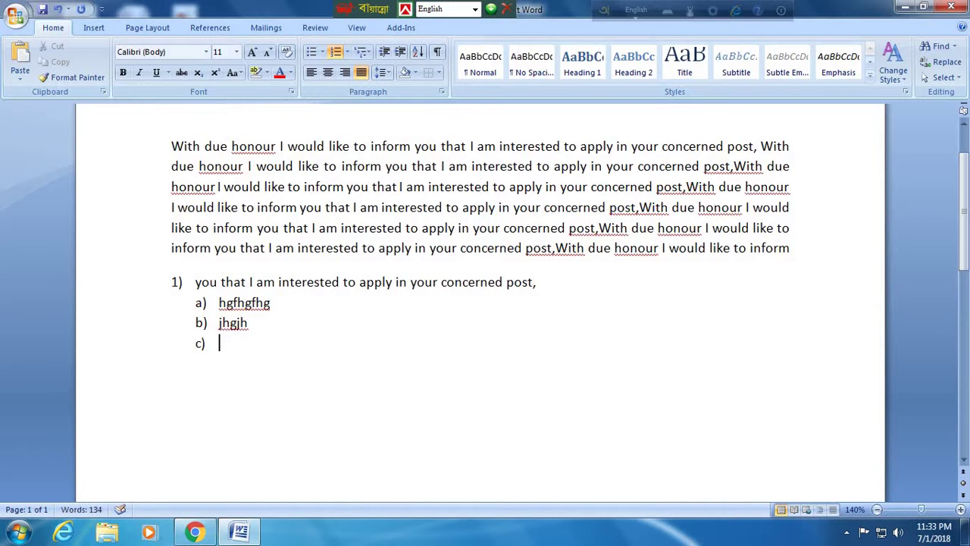
pyautogui.write('jkjkjk')
pyautogui.click(384, 51)
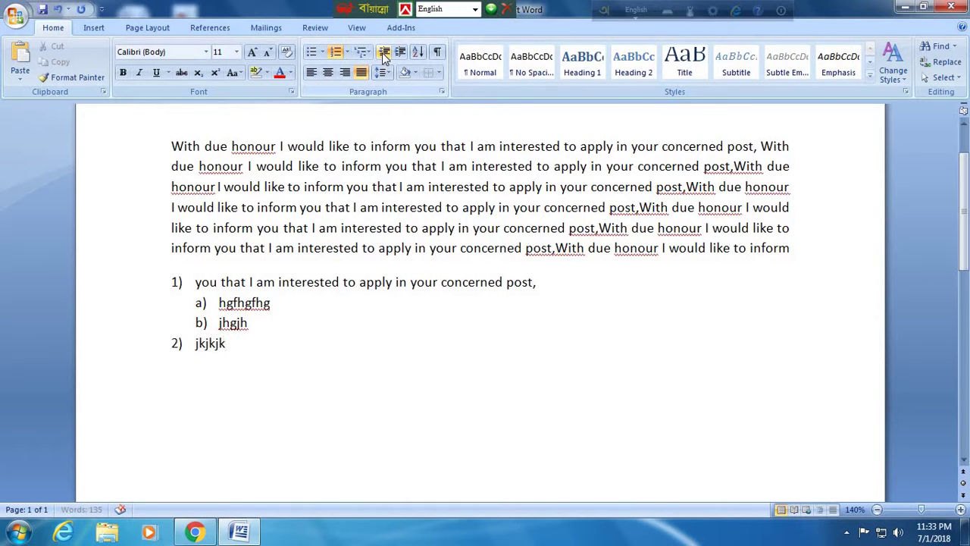
# Add sub-items 'kjuhkj' and 'kjhkjhk' under item 2, with 'jhk' promoted to item 3)
pyautogui.press('Return')
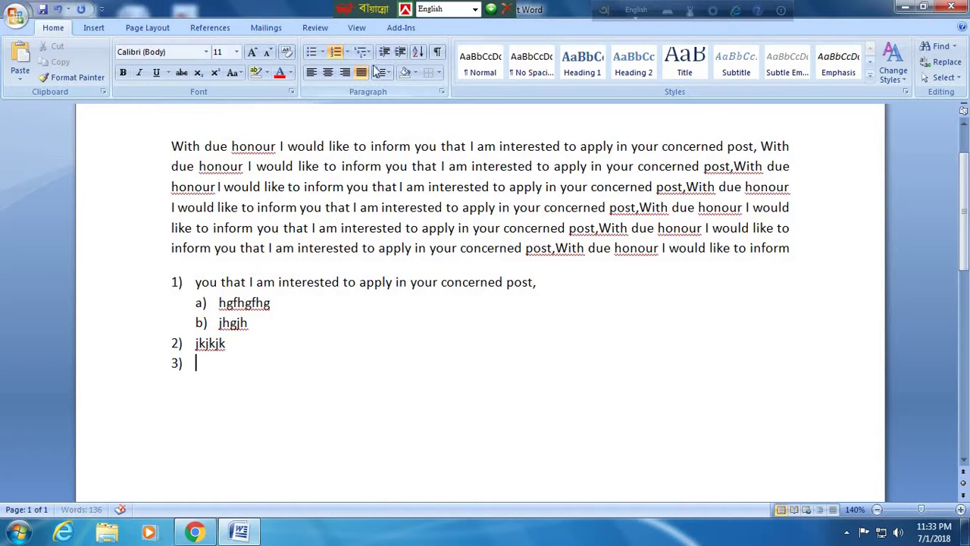
pyautogui.click(400, 52)
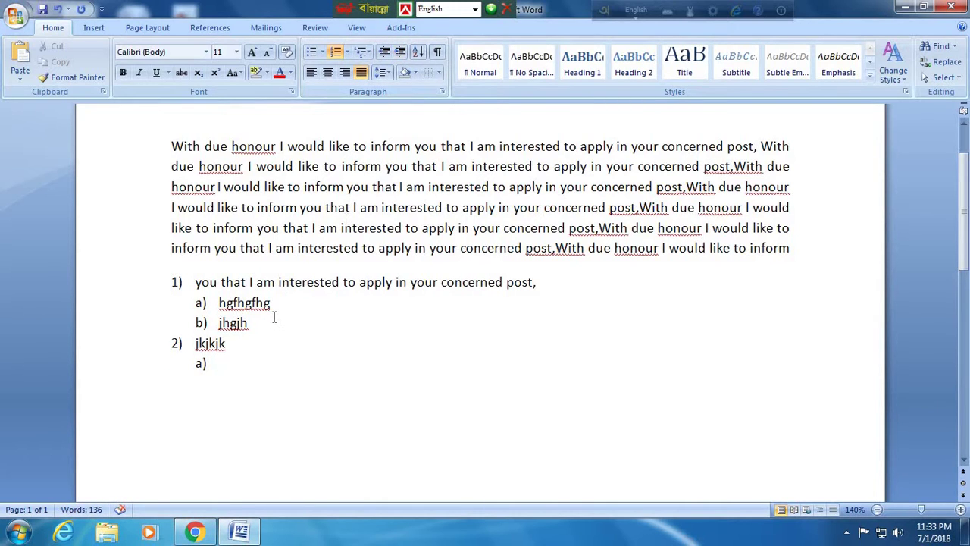
pyautogui.write('kjuhkj')
pyautogui.press('Return')
pyautogui.write('kjh')
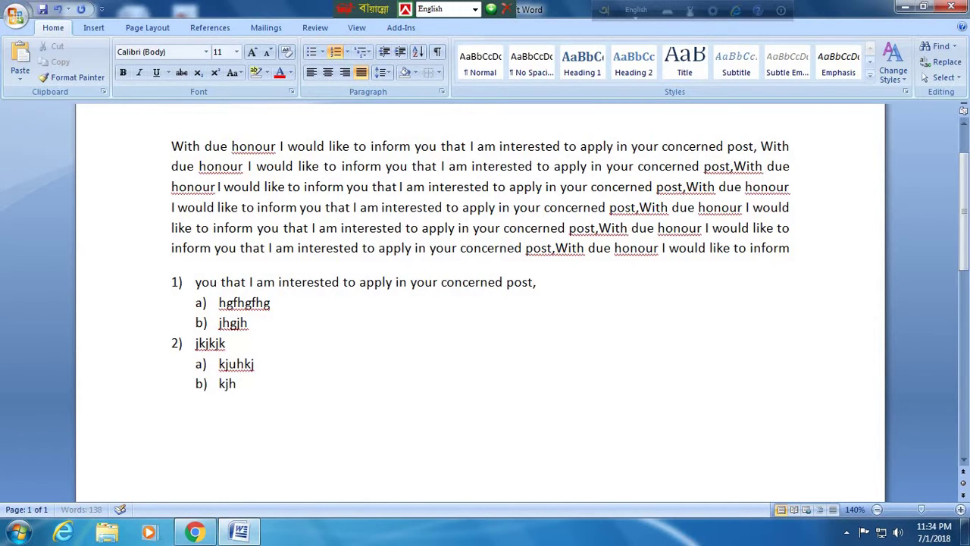
pyautogui.write('kjhk')
pyautogui.press('Return')
pyautogui.write('jhk')
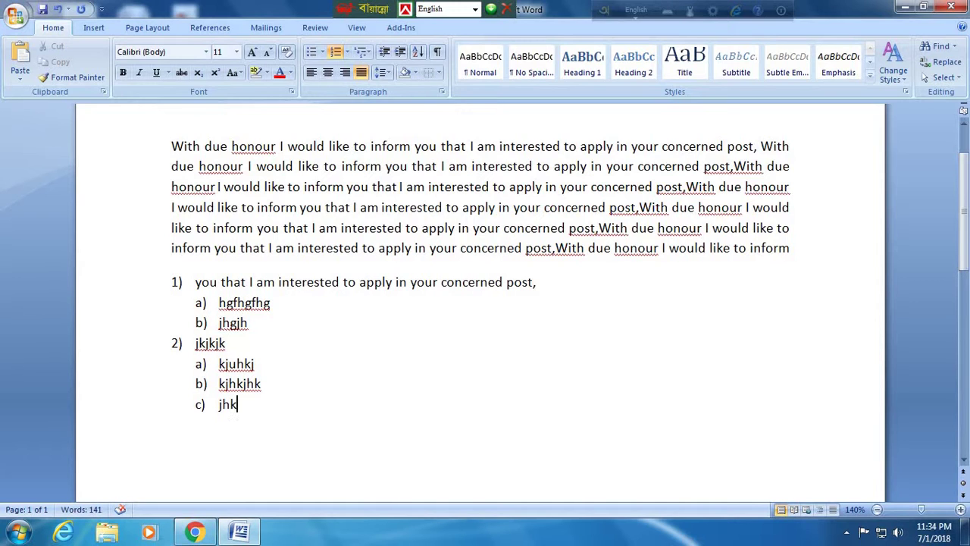
pyautogui.click(385, 53)
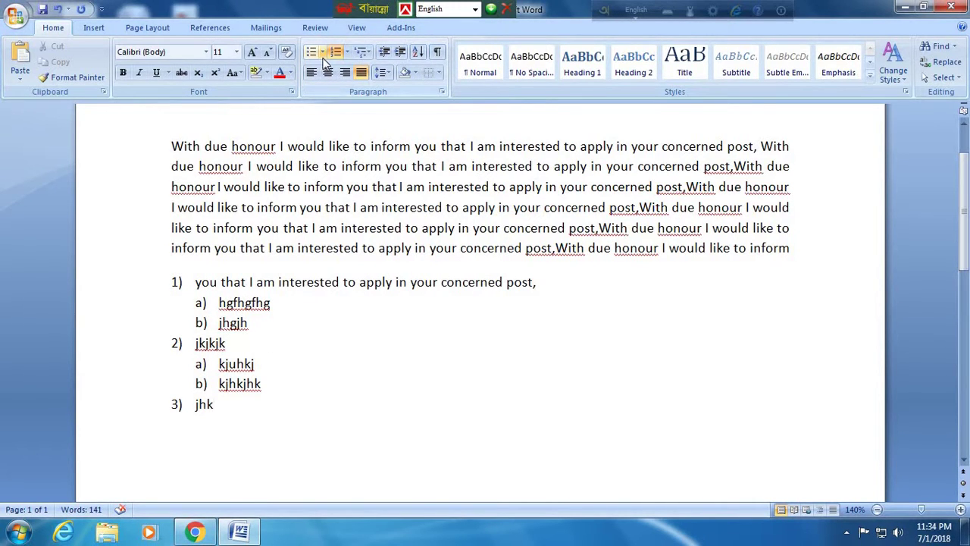
# Delete the whole numbered list, then toggle formatting marks on and off
pyautogui.moveTo(224, 409); pyautogui.dragTo(171, 277)
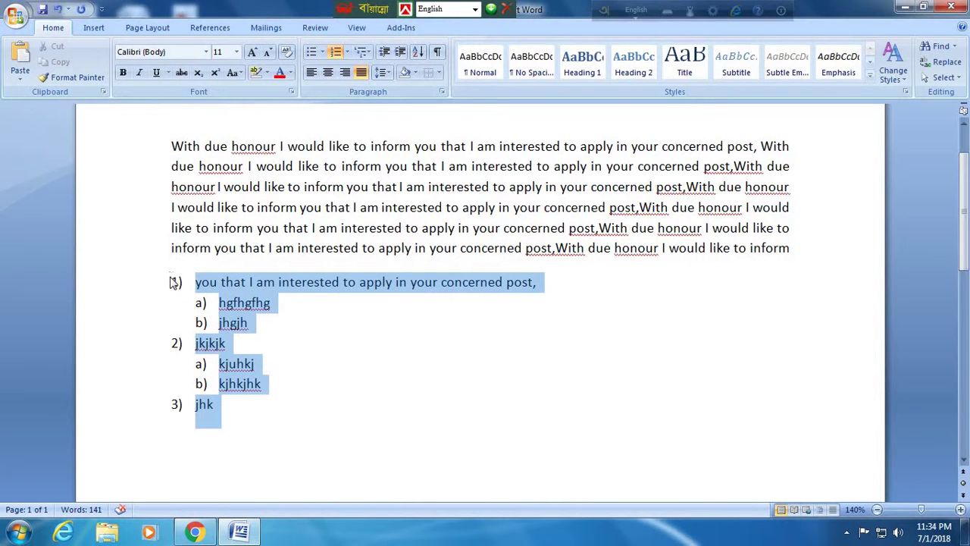
pyautogui.press('Delete')
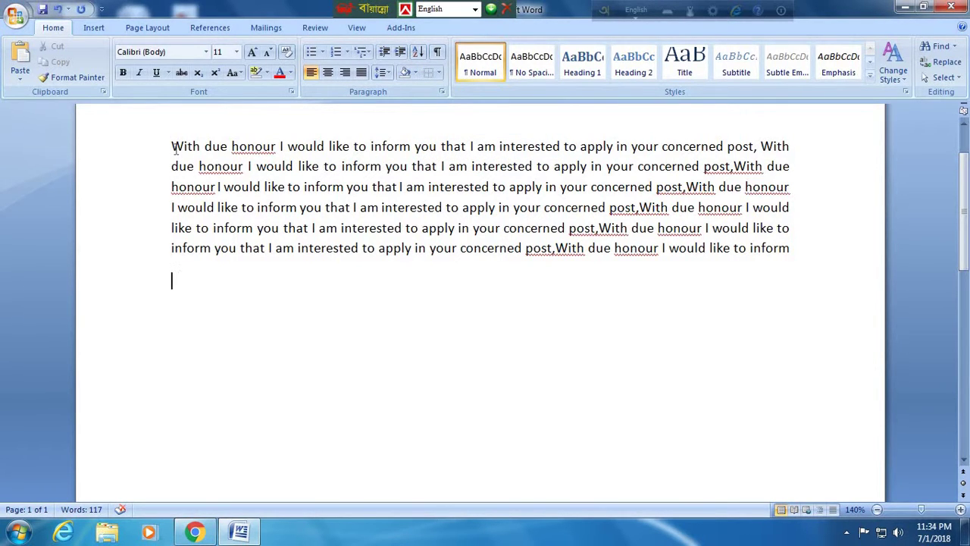
pyautogui.click(438, 52)
pyautogui.click(438, 52)
pyautogui.moveTo(170, 145); pyautogui.dragTo(842, 268)
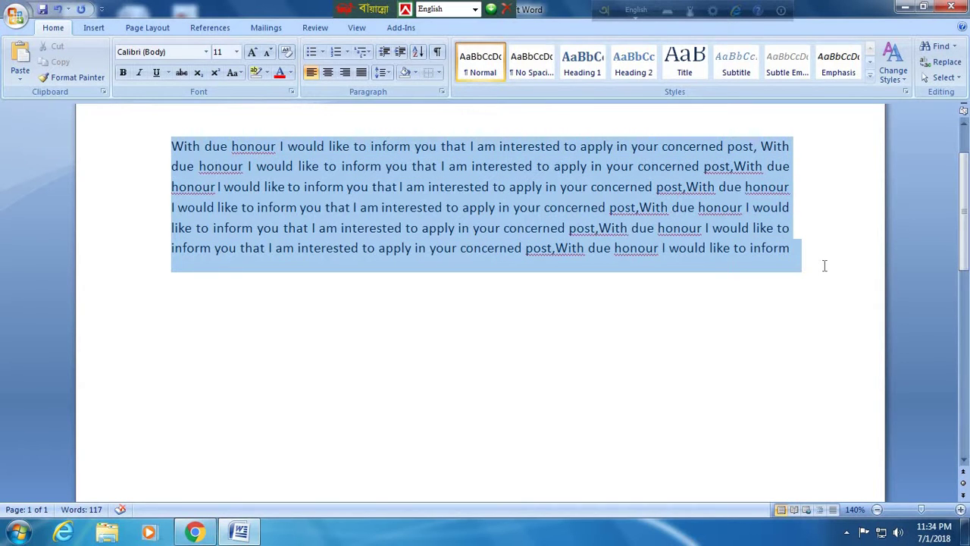
pyautogui.scroll(1, 720, 247)
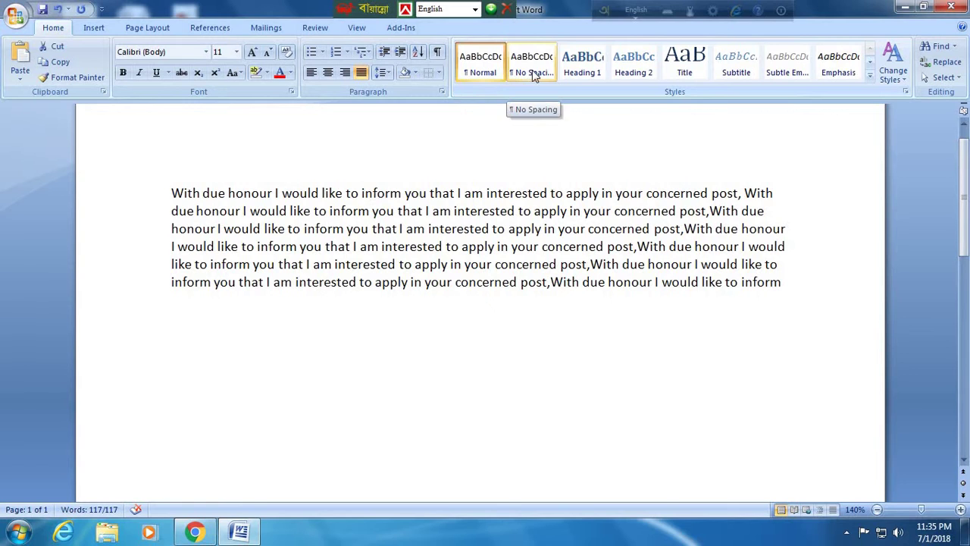
pyautogui.click(639, 72)
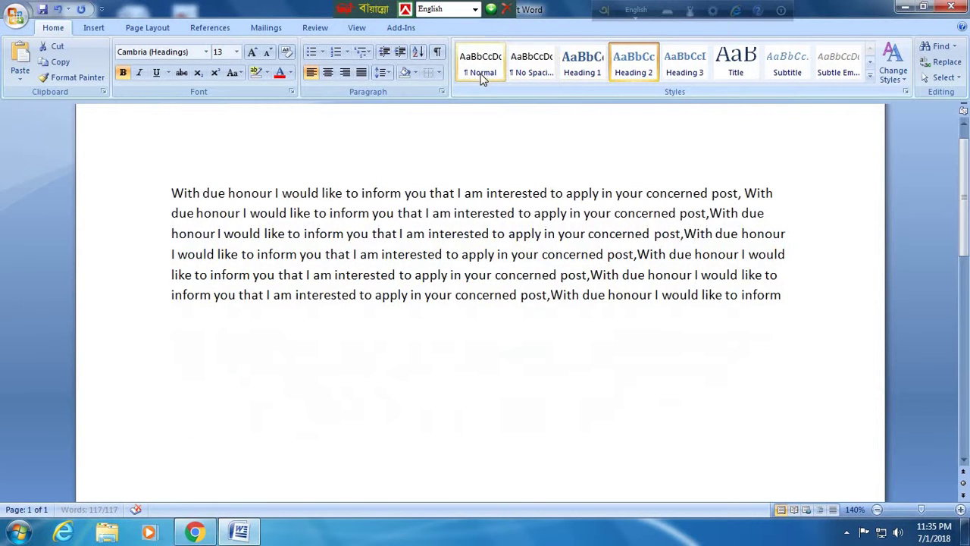
pyautogui.click(477, 72)
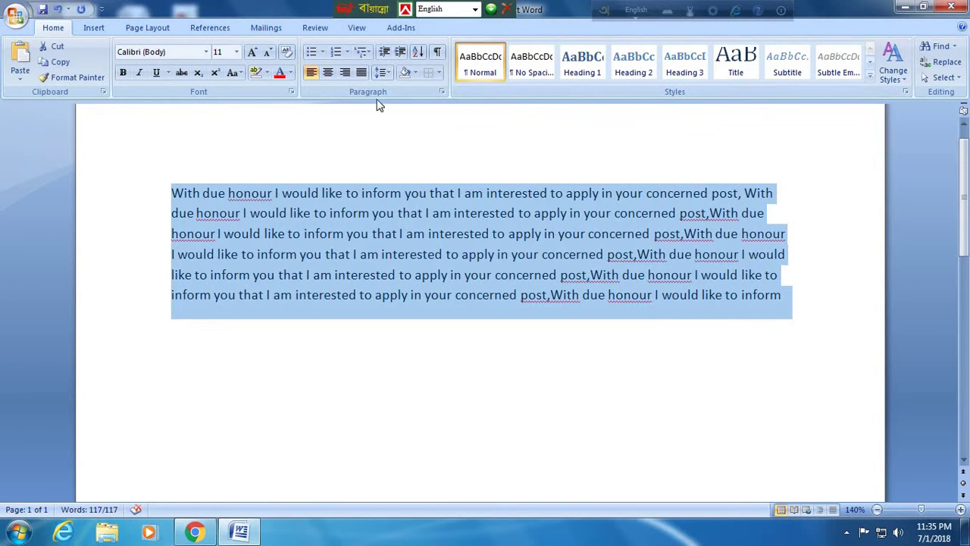
pyautogui.click(361, 72)
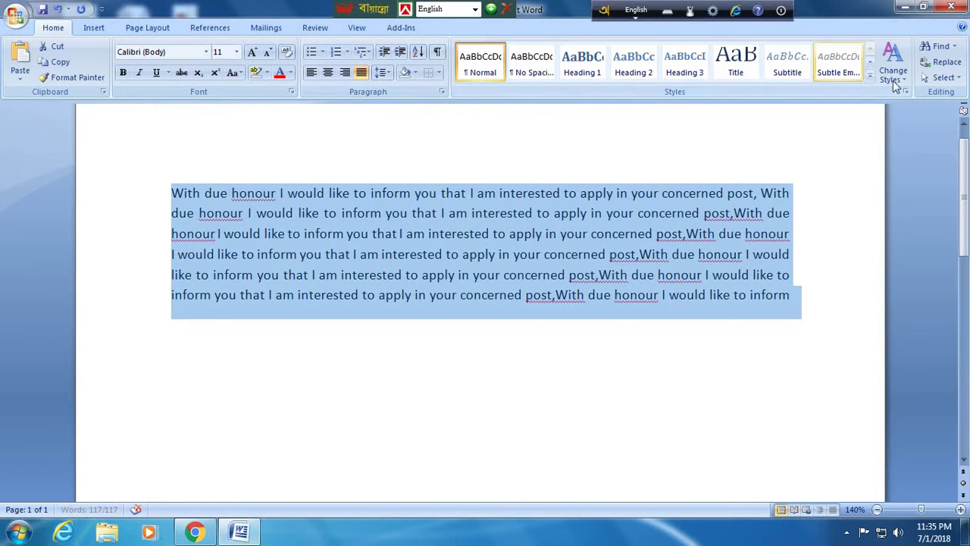
pyautogui.click(520, 255)
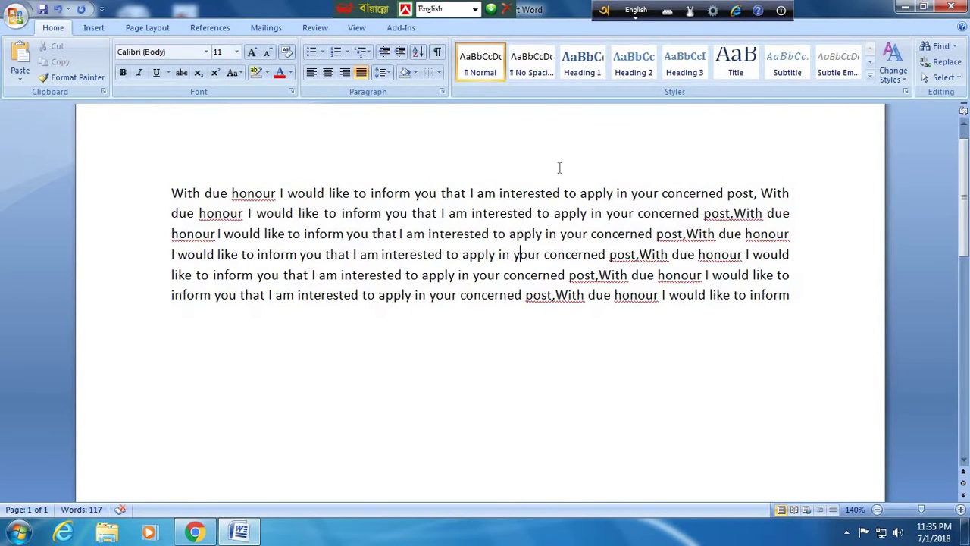
# Search for 'like', stepping through its occurrences, and highlight all of them in yellow
pyautogui.click(939, 50)
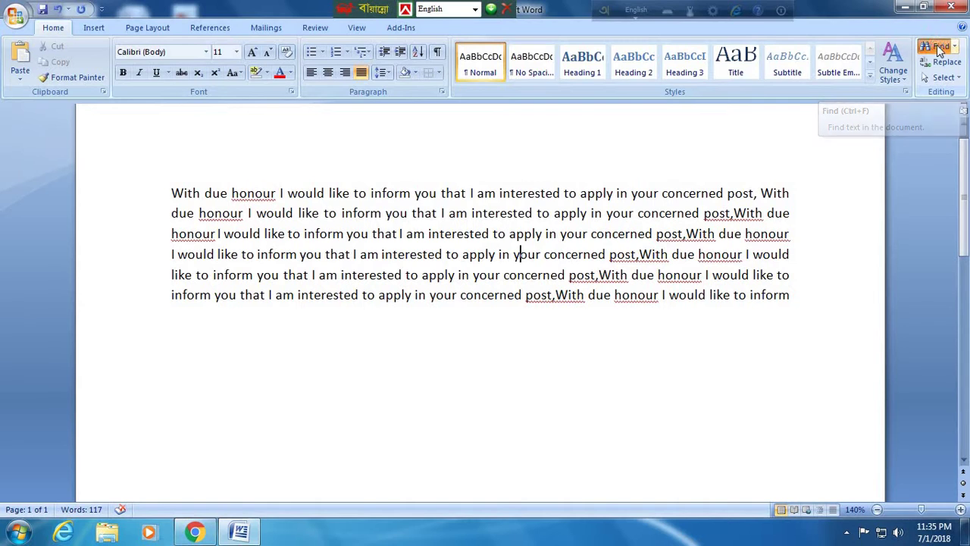
pyautogui.moveTo(458, 97)
pyautogui.mouseDown()
pyautogui.moveTo(481, 73)
pyautogui.moveTo(459, 311)
pyautogui.mouseUp()
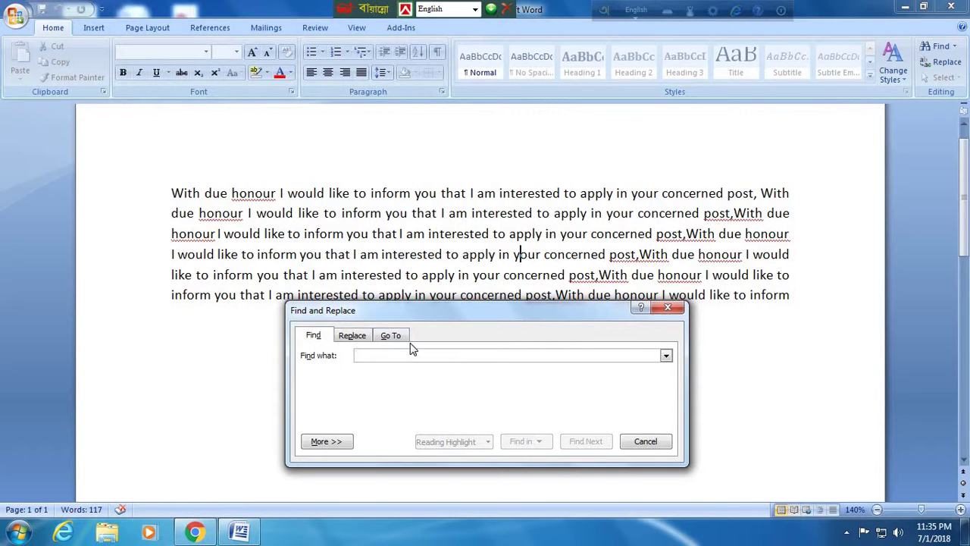
pyautogui.write('I')
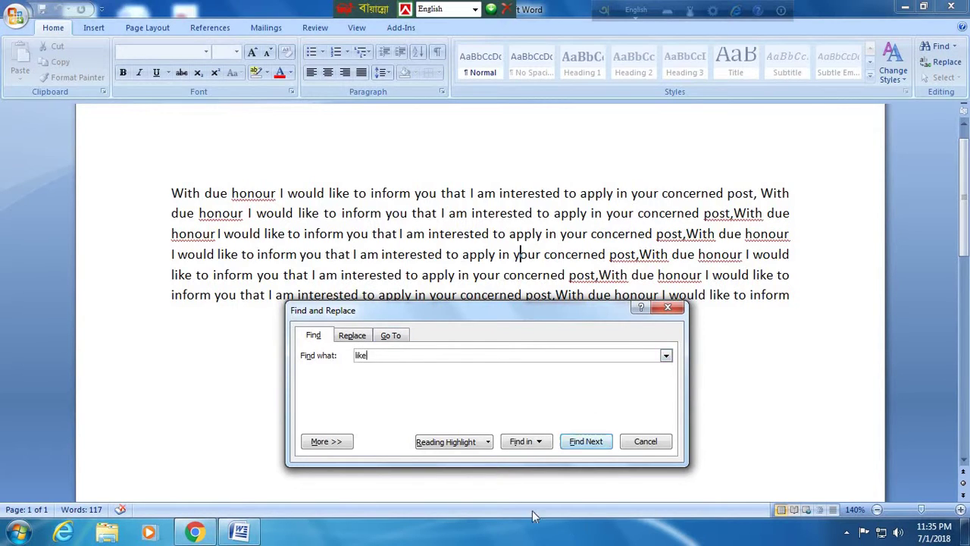
pyautogui.click(574, 444)
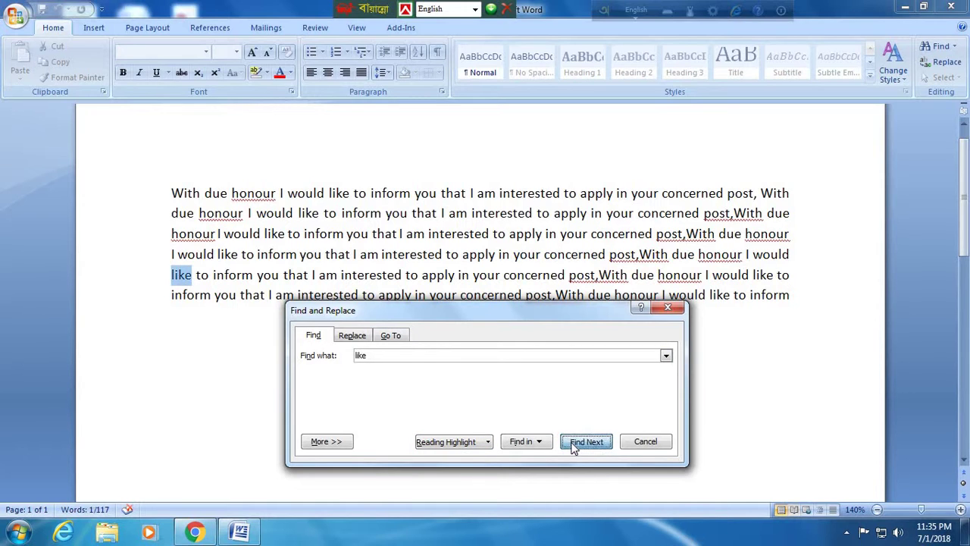
pyautogui.click(574, 444)
pyautogui.click(574, 444)
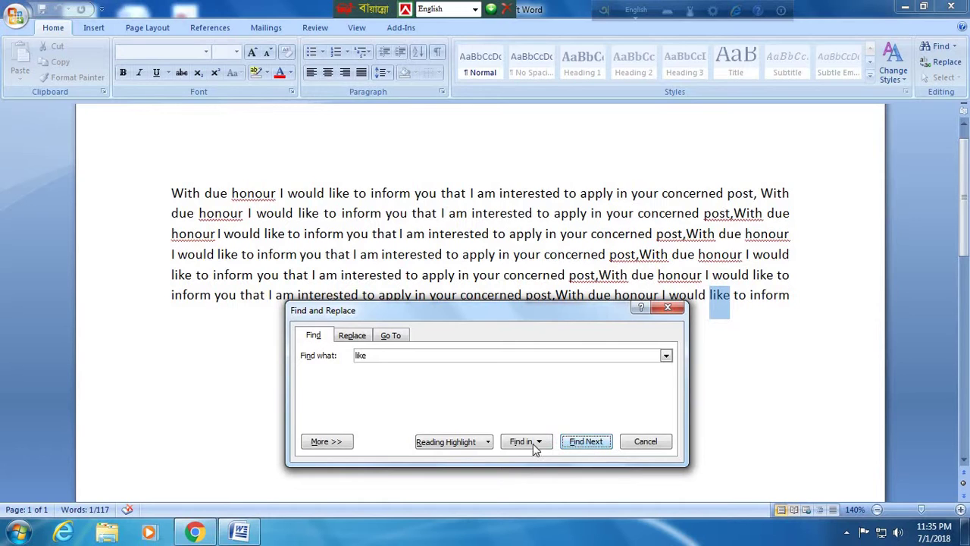
pyautogui.click(487, 447)
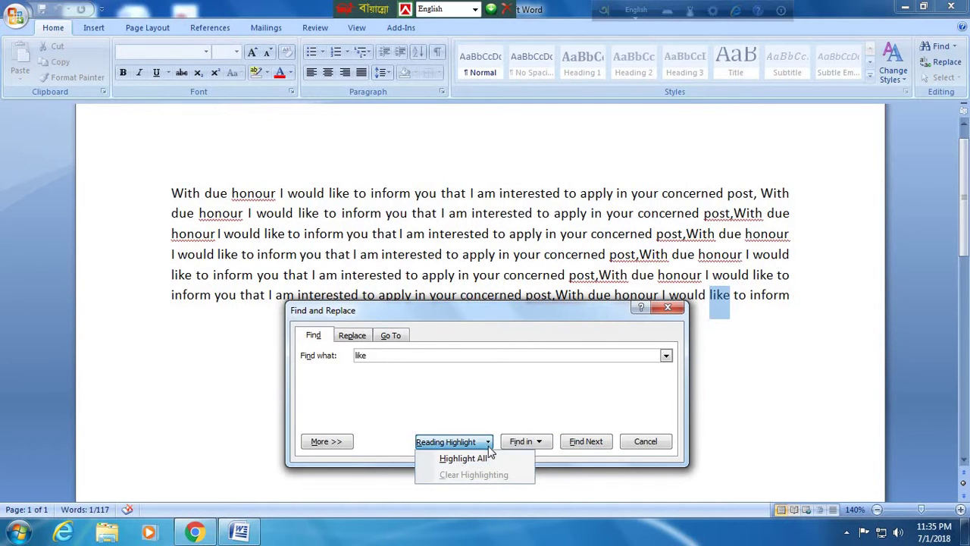
pyautogui.click(454, 462)
# Reopen the 'like' search and clear the reading highlighting from every occurrence
pyautogui.click(668, 307)
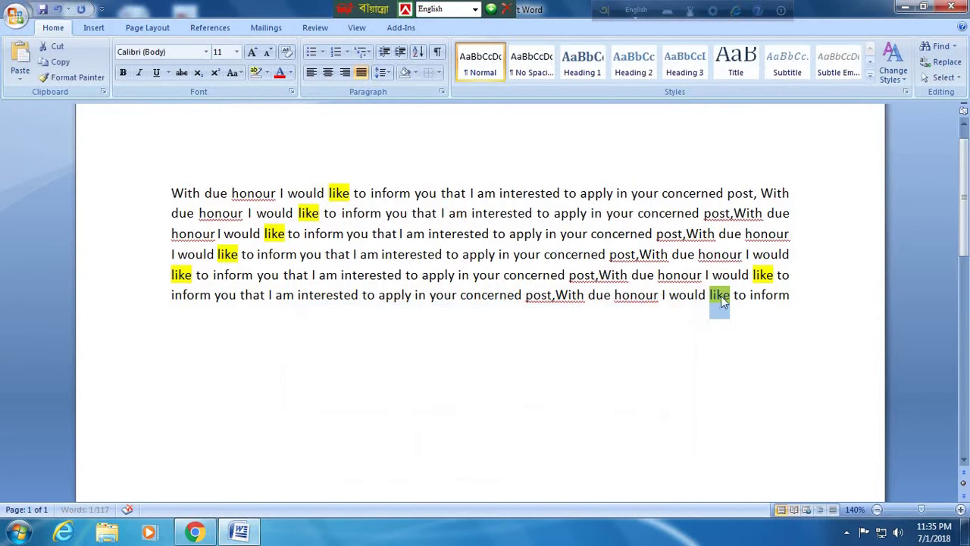
pyautogui.click(743, 318)
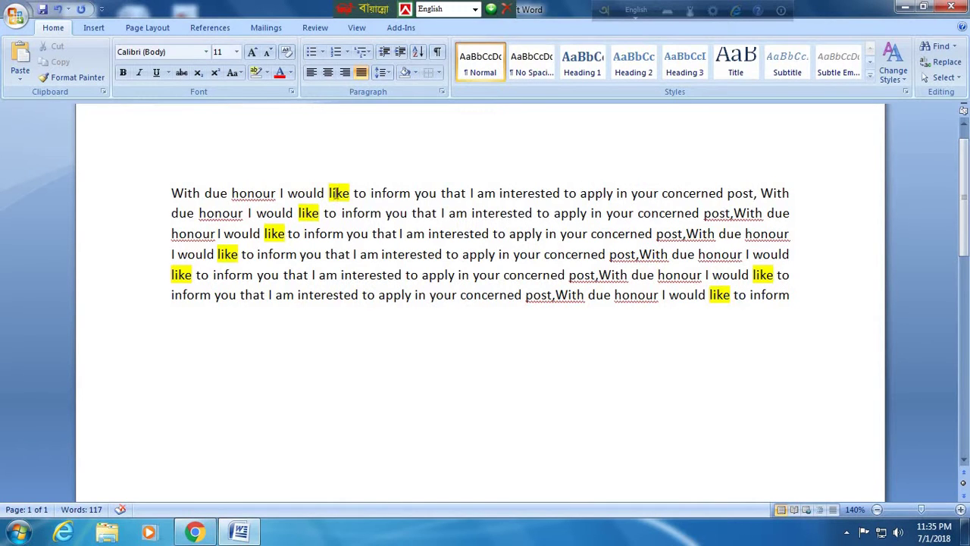
pyautogui.click(939, 46)
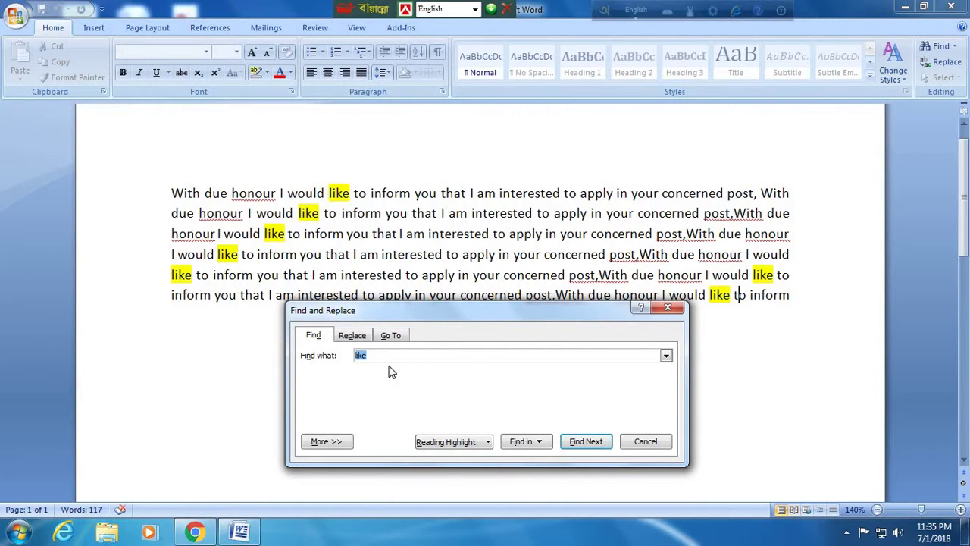
pyautogui.click(484, 443)
pyautogui.click(473, 475)
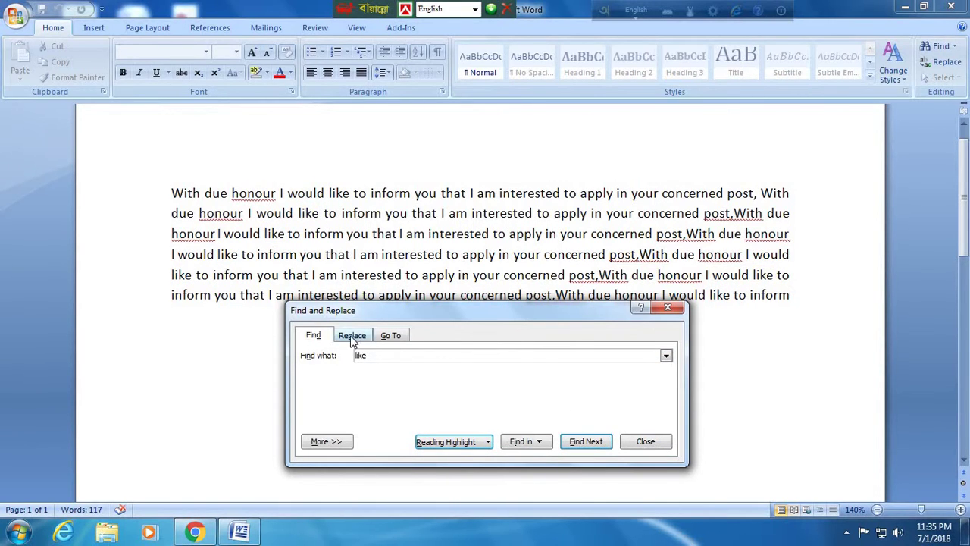
# Set the replacement to 'choose' and replace the first 'like'
pyautogui.click(353, 338)
pyautogui.moveTo(394, 322); pyautogui.dragTo(431, 342)
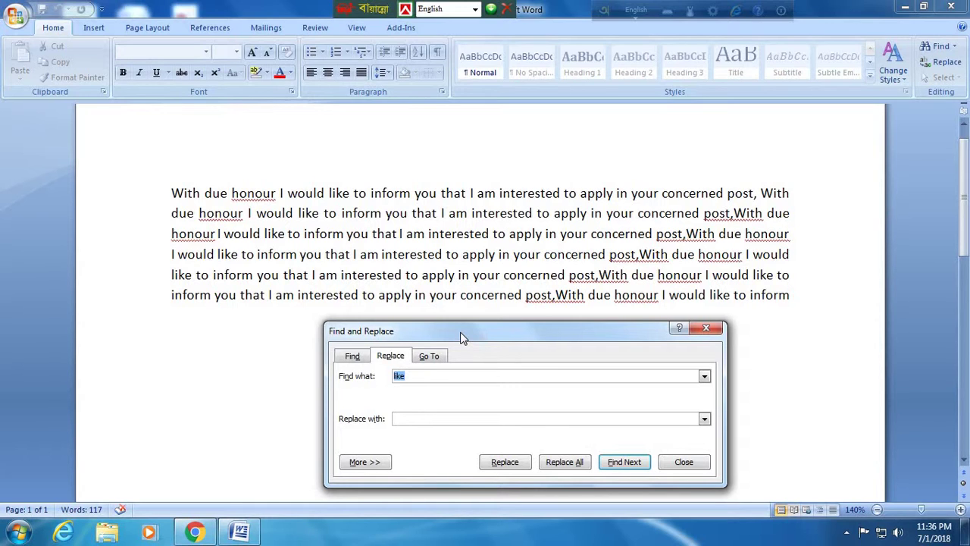
pyautogui.click(410, 376)
pyautogui.write('choose')
pyautogui.click(506, 466)
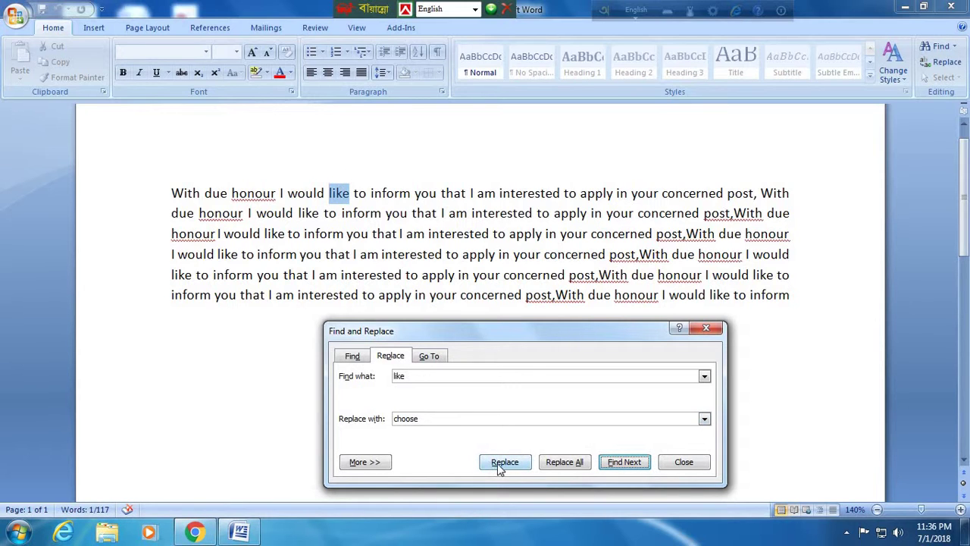
pyautogui.click(498, 463)
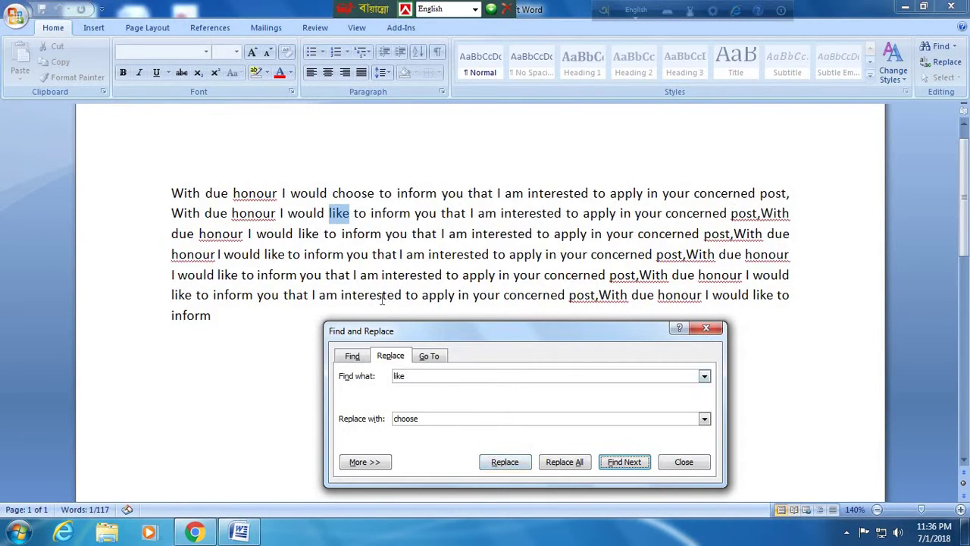
# Zoom to 190% and replace all remaining 'like' with 'choose', six replacements in total
pyautogui.click(959, 509)
pyautogui.click(958, 509)
pyautogui.click(958, 509)
pyautogui.click(959, 509)
pyautogui.click(959, 509)
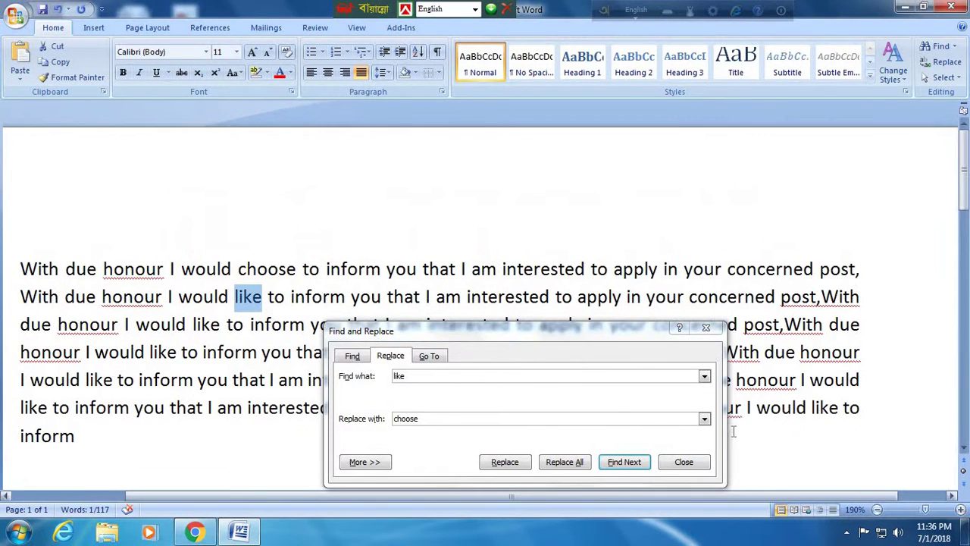
pyautogui.moveTo(561, 332); pyautogui.dragTo(644, 188)
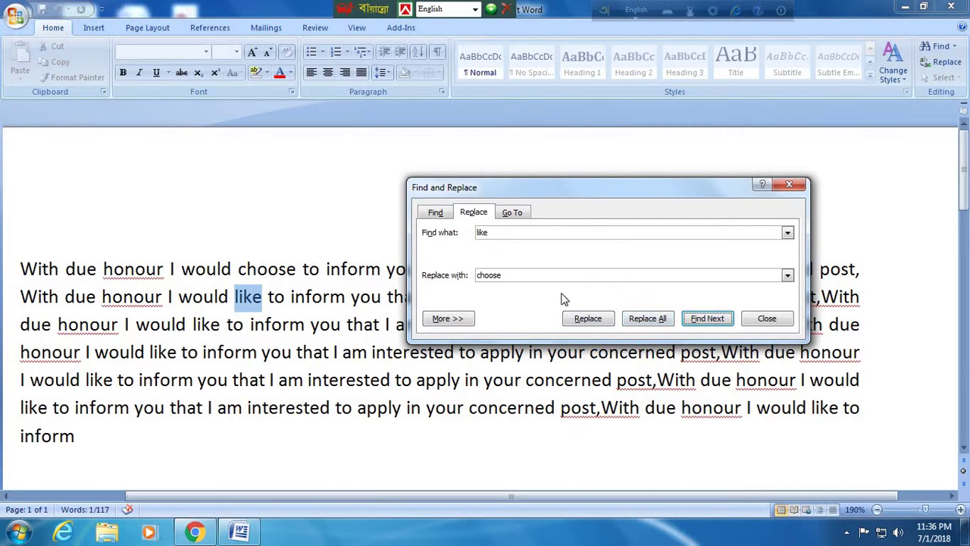
pyautogui.click(646, 322)
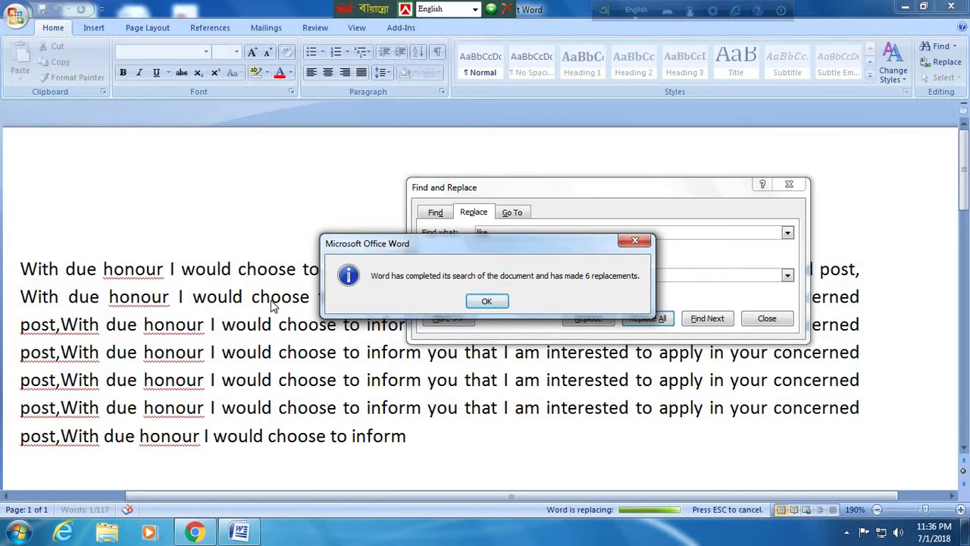
pyautogui.click(487, 299)
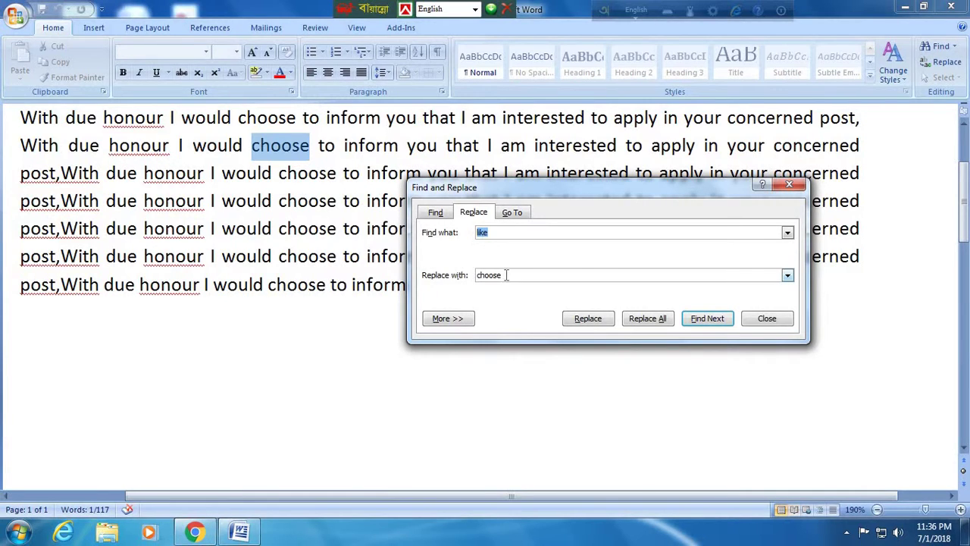
# Swap the terms so the search finds 'choose' and replaces it with 'like'
pyautogui.click(494, 232)
pyautogui.moveTo(503, 276); pyautogui.dragTo(475, 275)
pyautogui.rightClick(485, 281)
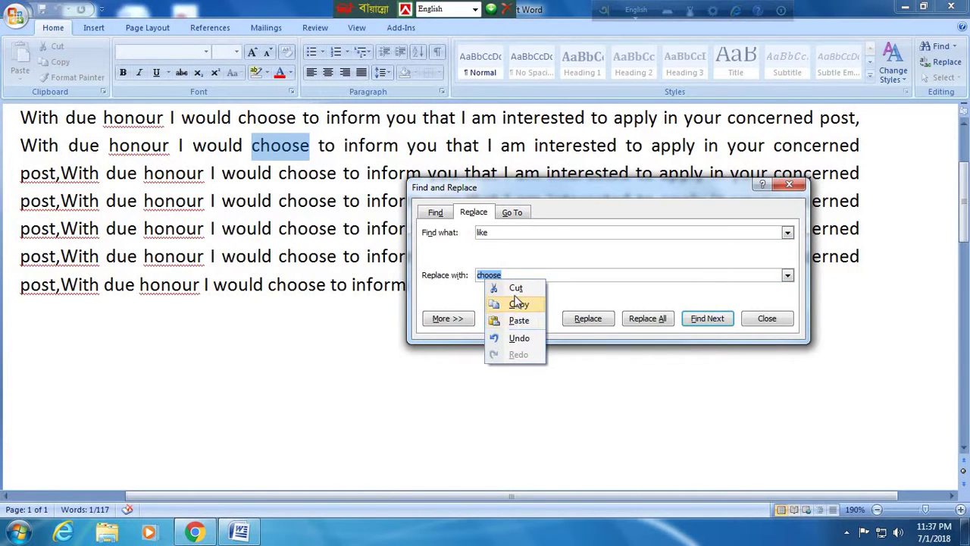
pyautogui.click(515, 291)
pyautogui.moveTo(498, 234); pyautogui.dragTo(476, 234)
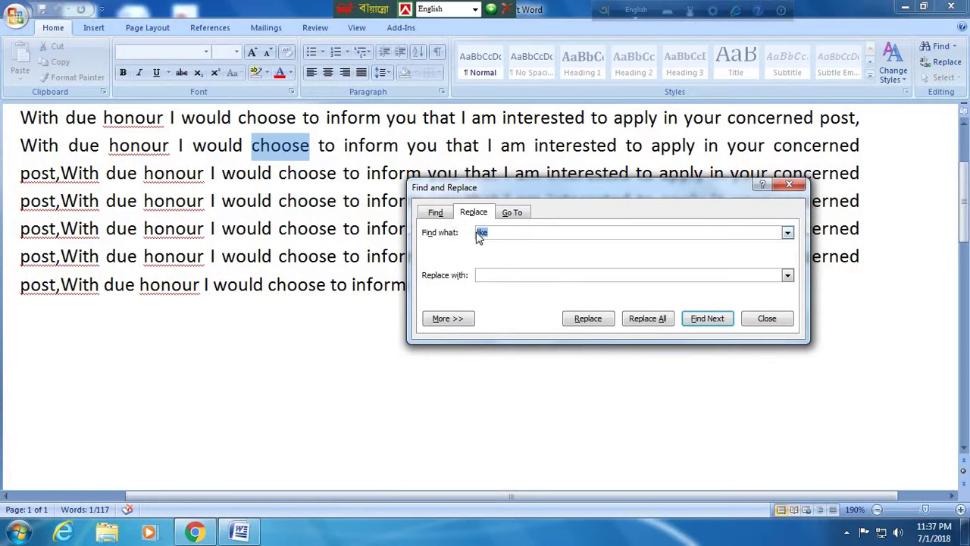
pyautogui.rightClick(482, 232)
pyautogui.click(508, 266)
pyautogui.click(494, 275)
pyautogui.write('like')
# Change every 'choose' back to 'like' and show the Go To page options
pyautogui.click(589, 319)
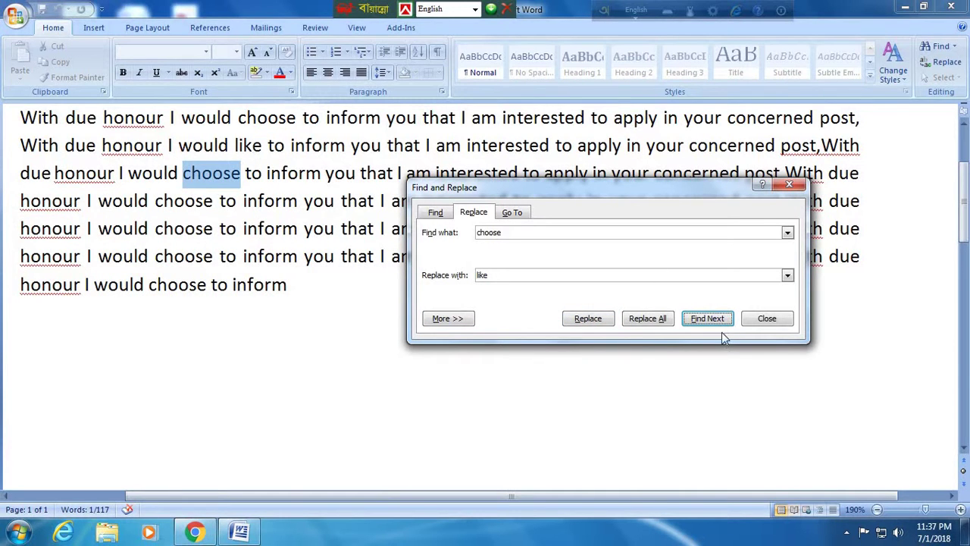
pyautogui.click(642, 322)
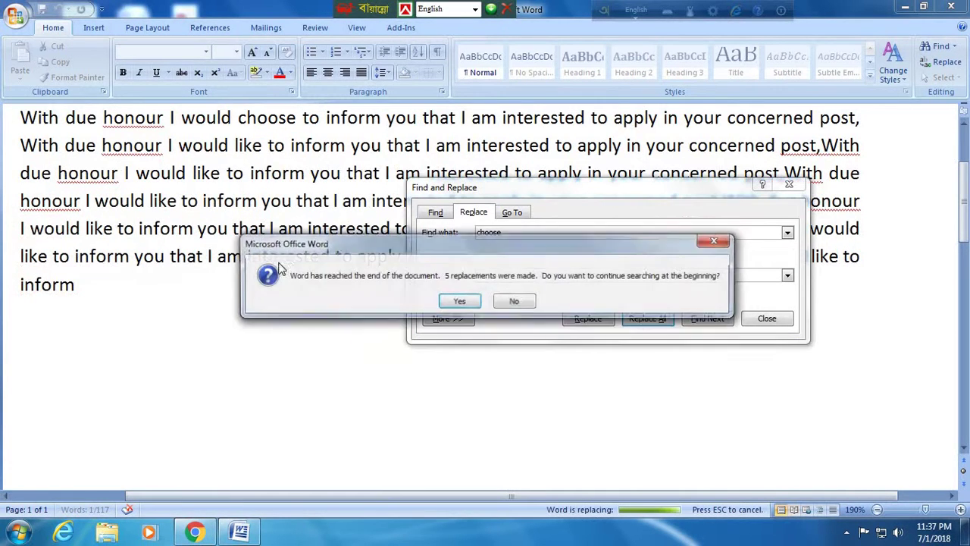
pyautogui.click(459, 301)
pyautogui.click(485, 303)
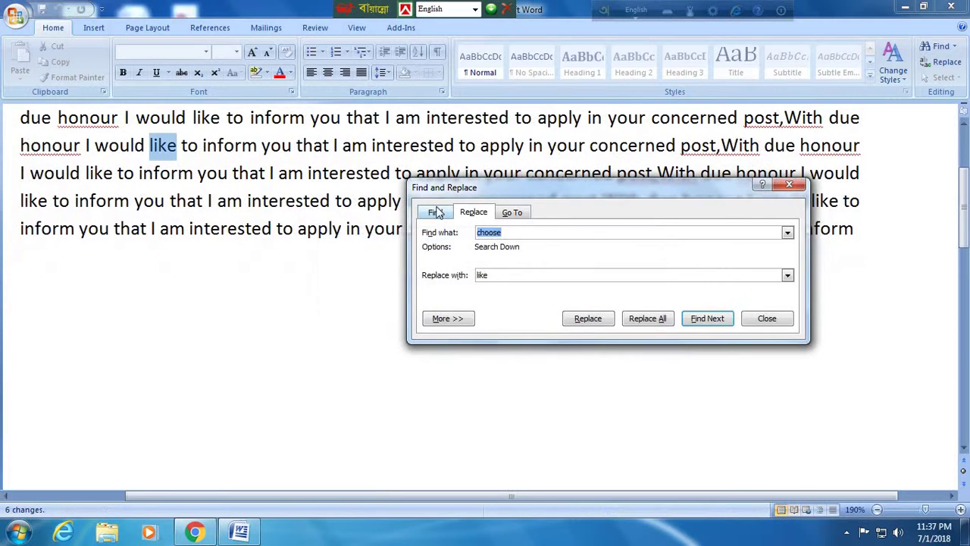
pyautogui.click(515, 218)
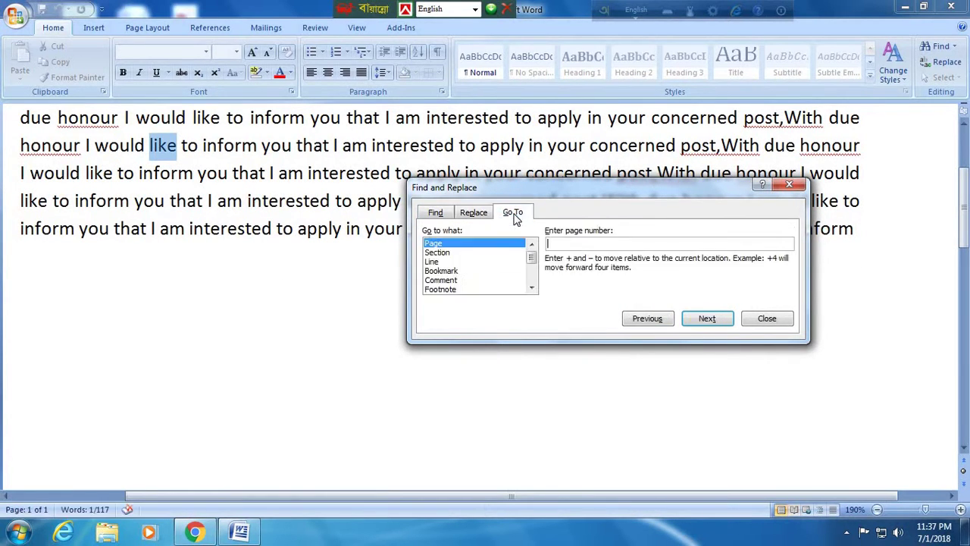
# Close Find and Replace and insert page breaks after the paragraph until the document reaches 20 pages
pyautogui.click(789, 185)
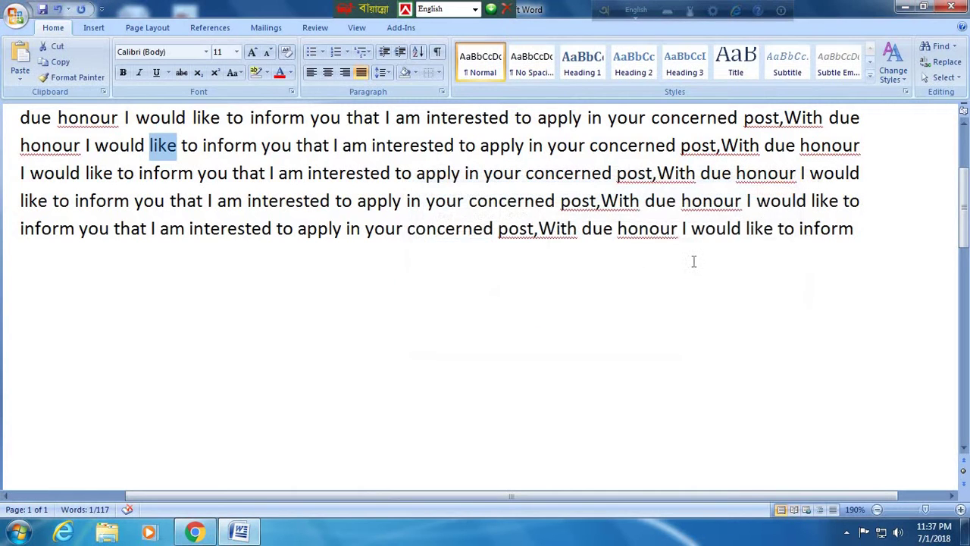
pyautogui.scroll(2, 650, 354)
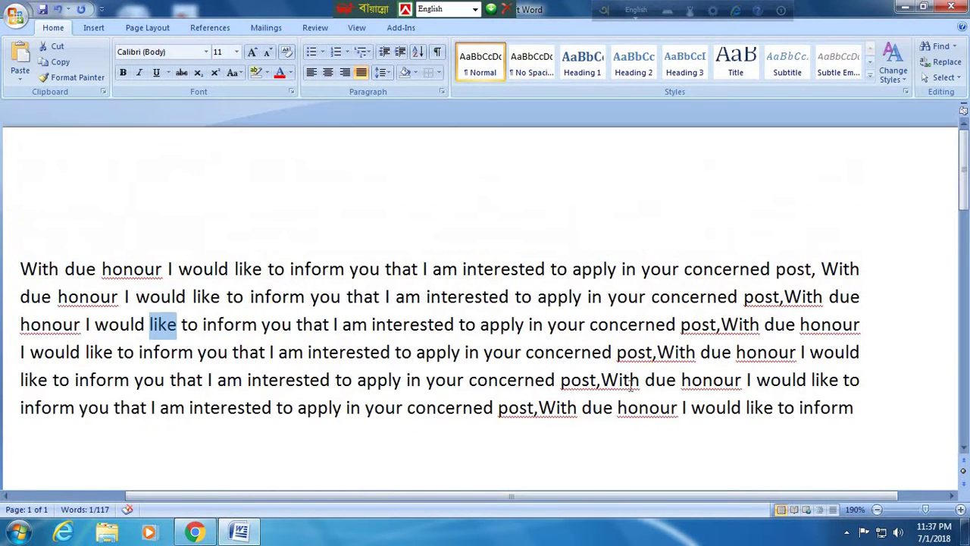
pyautogui.scroll(-1, 629, 386)
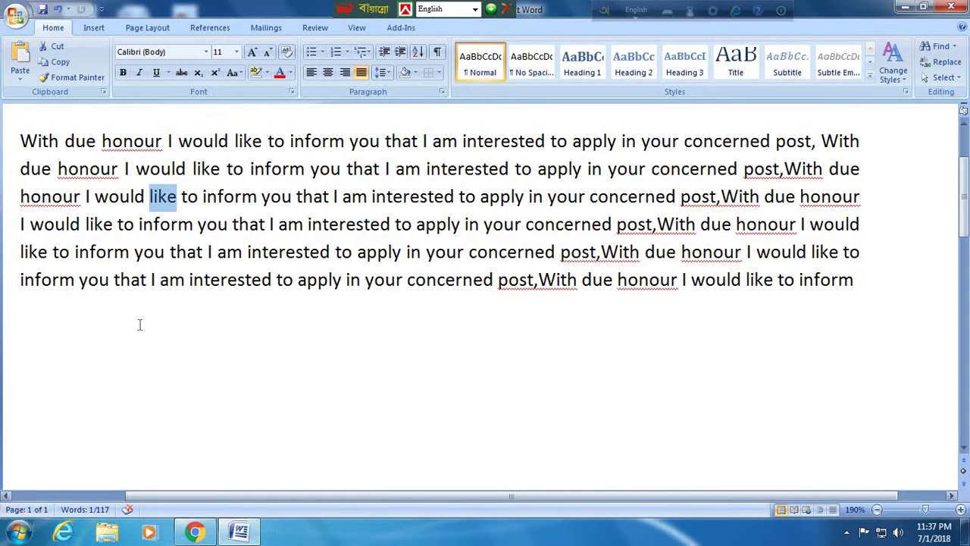
pyautogui.click(866, 295)
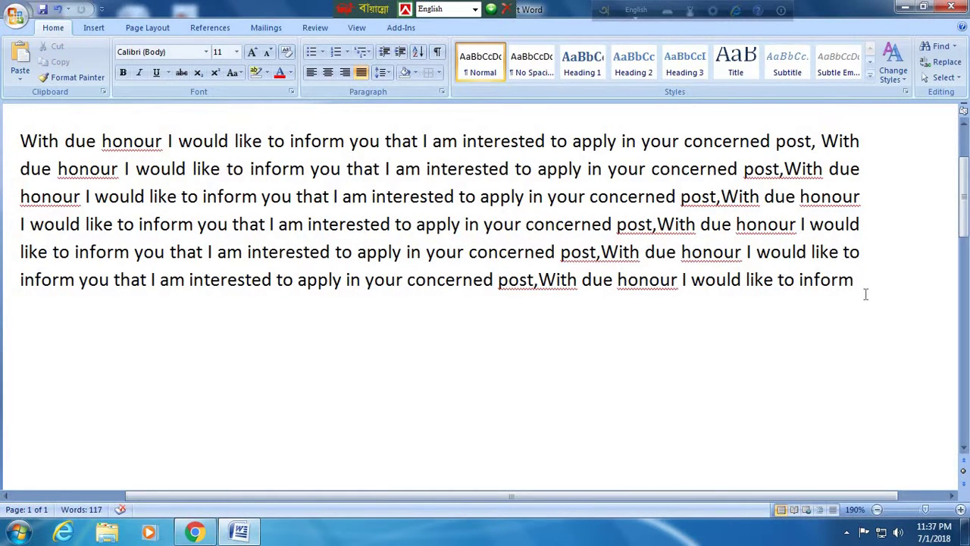
pyautogui.hotkey('ctrl', 'Return')
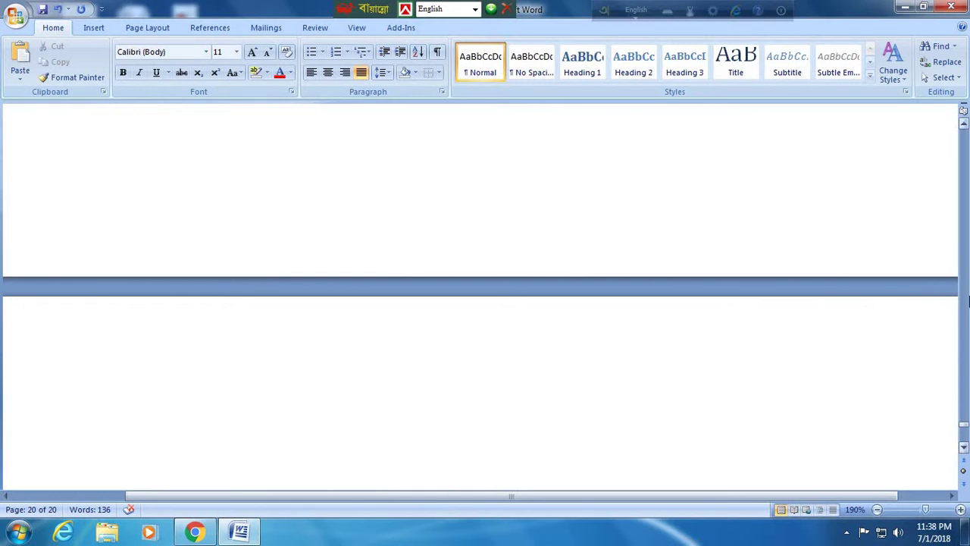
pyautogui.scroll(3, 968, 302)
pyautogui.scroll(1, 925, 302)
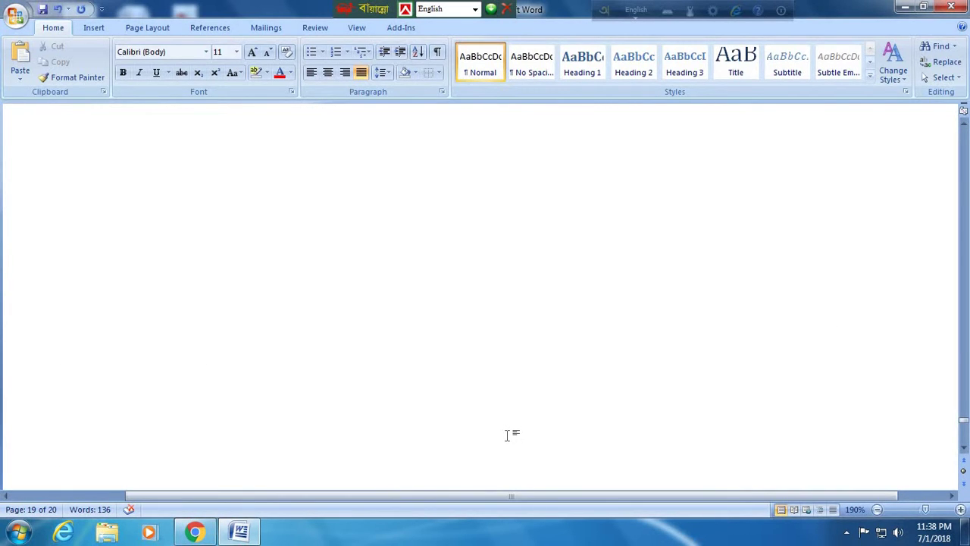
# Use Go To (Ctrl+G) to jump to page 5, then page 1, then page 20
pyautogui.hotkey('ctrl', 'g')
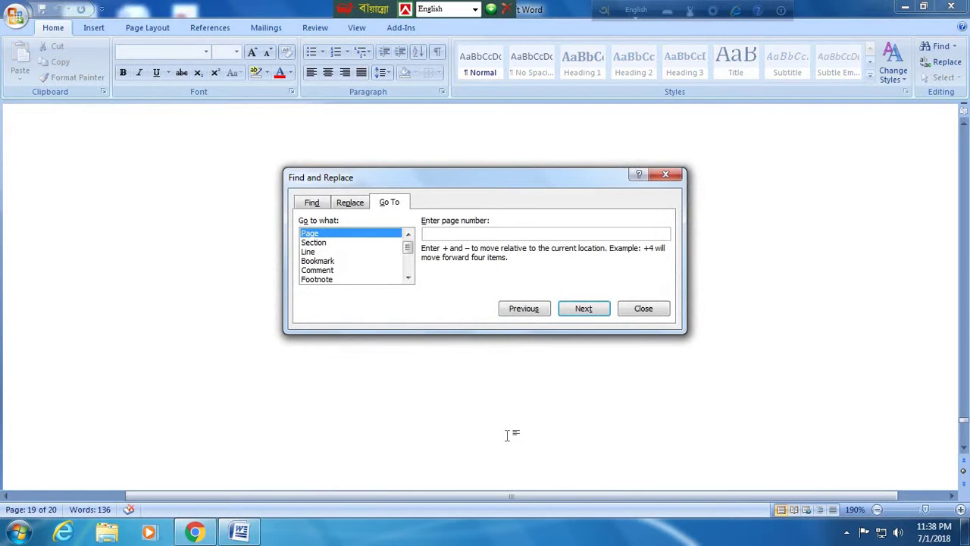
pyautogui.write('5')
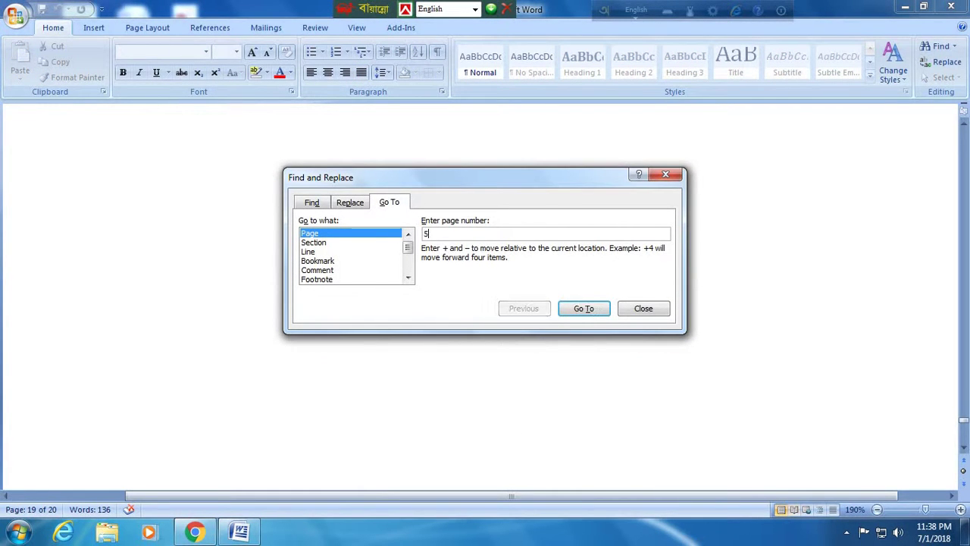
pyautogui.click(582, 309)
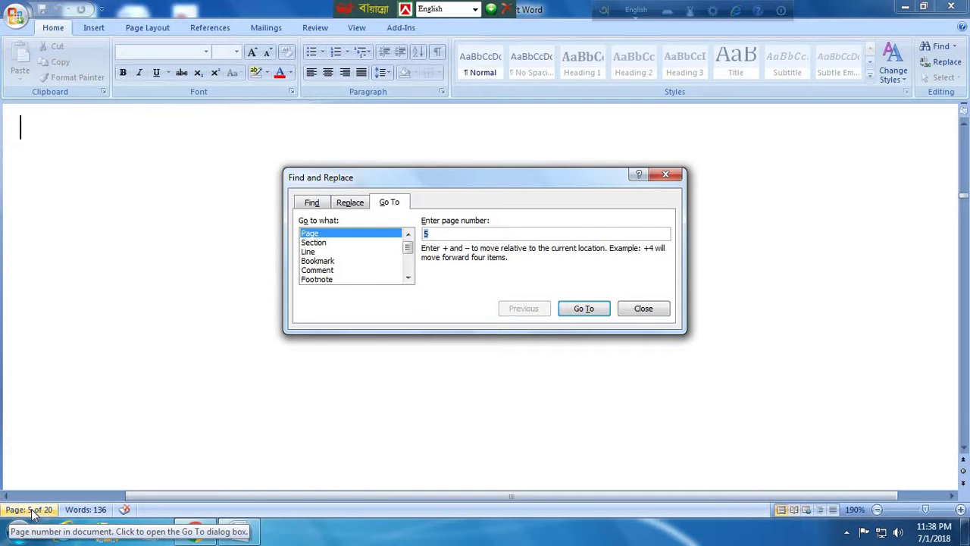
pyautogui.write('1')
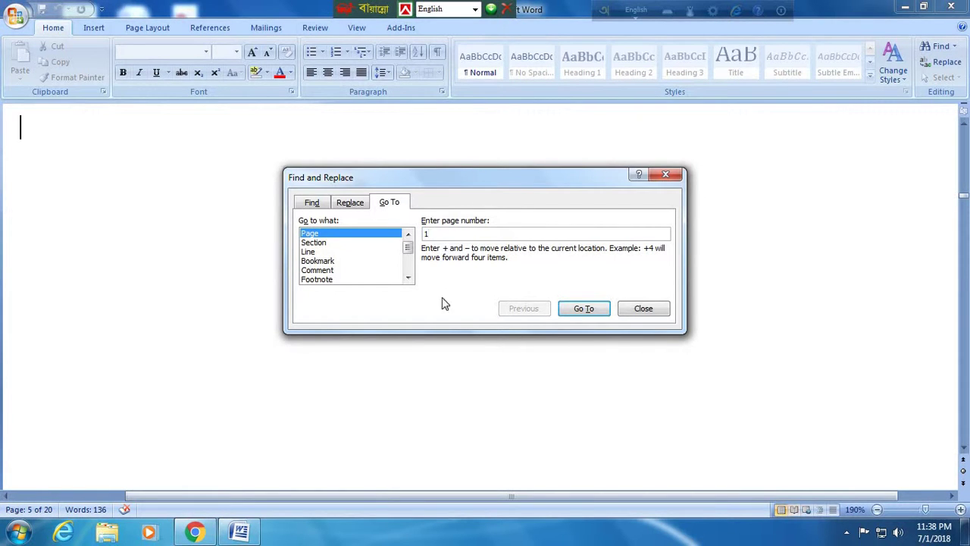
pyautogui.click(573, 309)
pyautogui.write('20')
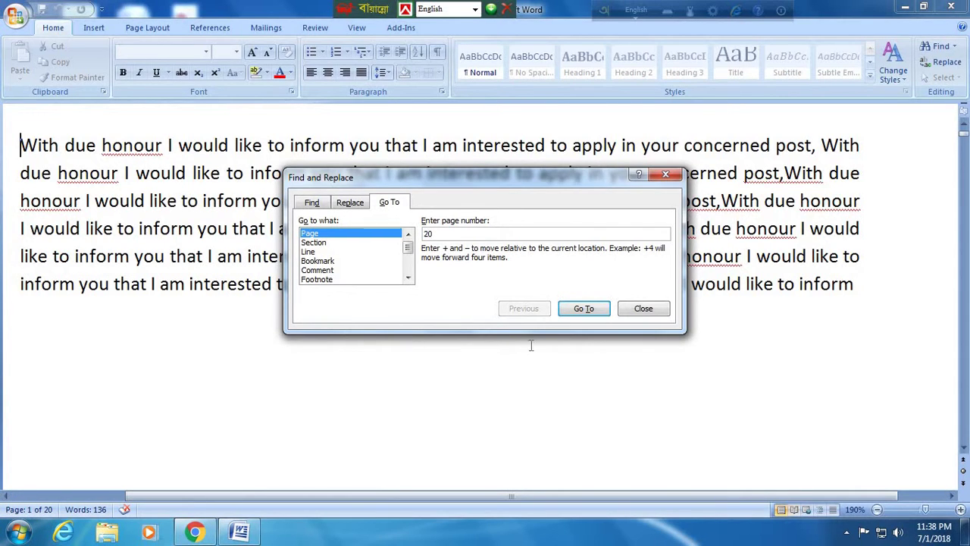
pyautogui.click(591, 309)
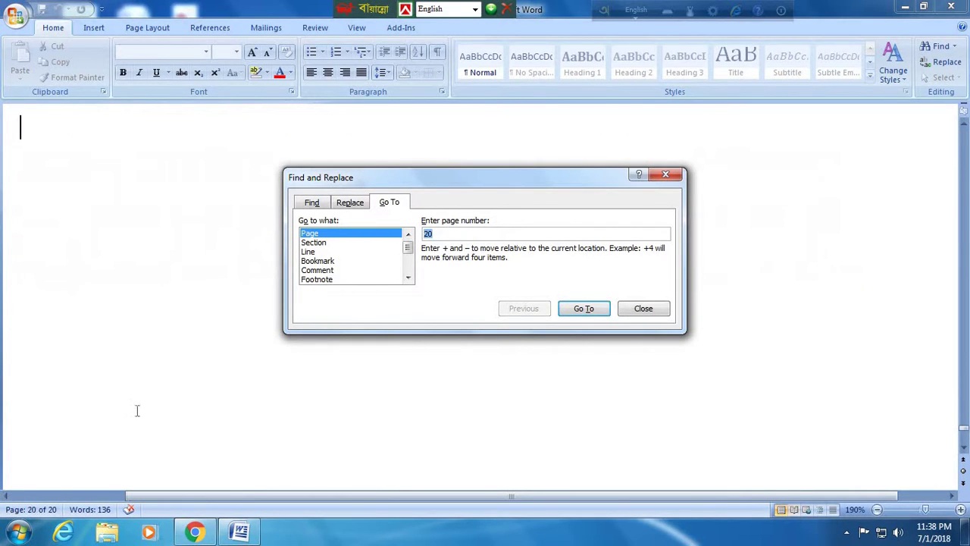
# Look over the Find and Replace tabs, then close the dialog on page 20
pyautogui.write('1')
pyautogui.click(309, 209)
pyautogui.click(349, 212)
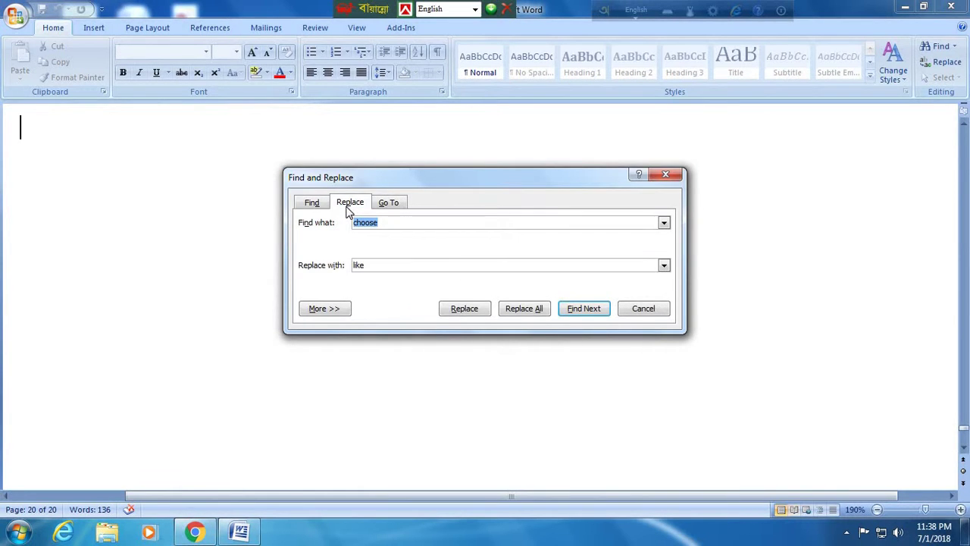
pyautogui.click(392, 210)
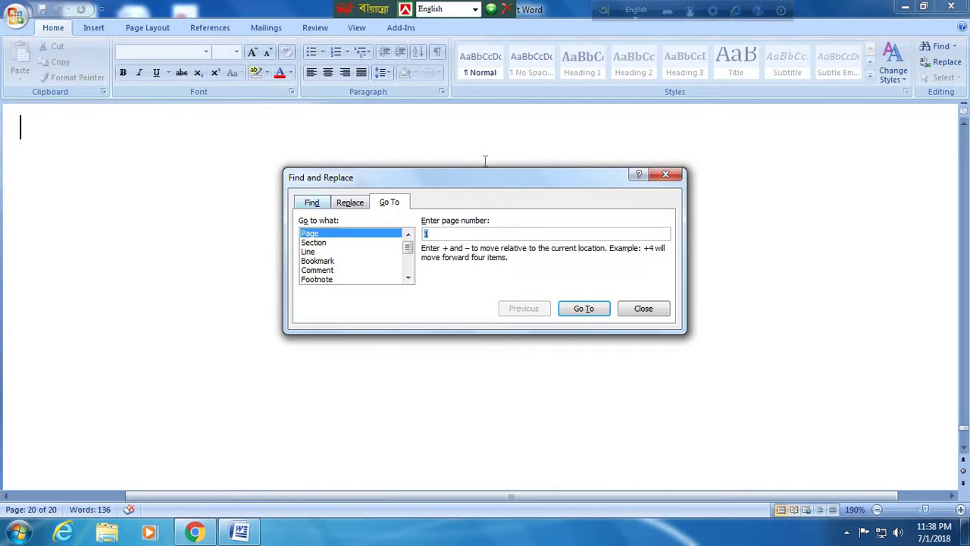
pyautogui.click(676, 175)
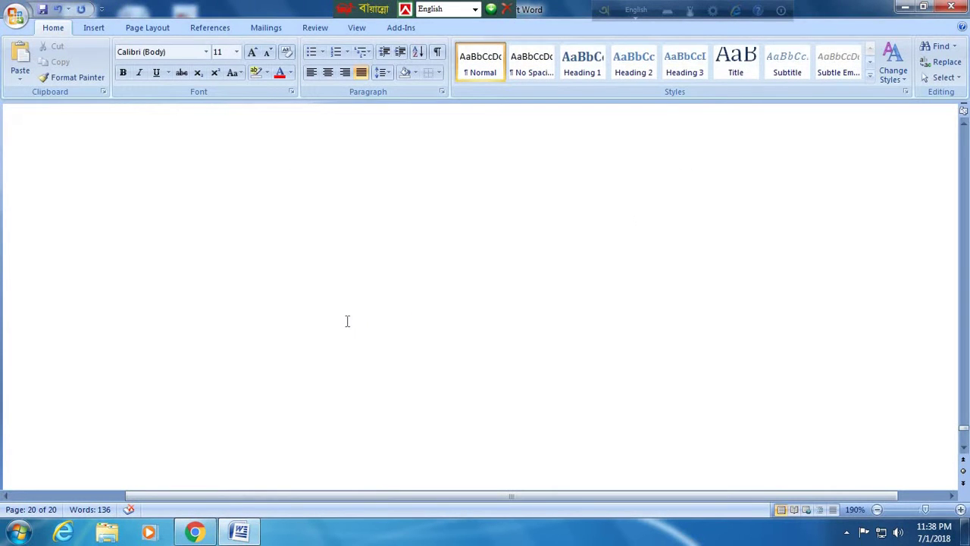
# Select the whole document, delete it, then undo, redo and undo to restore the text
pyautogui.click(939, 78)
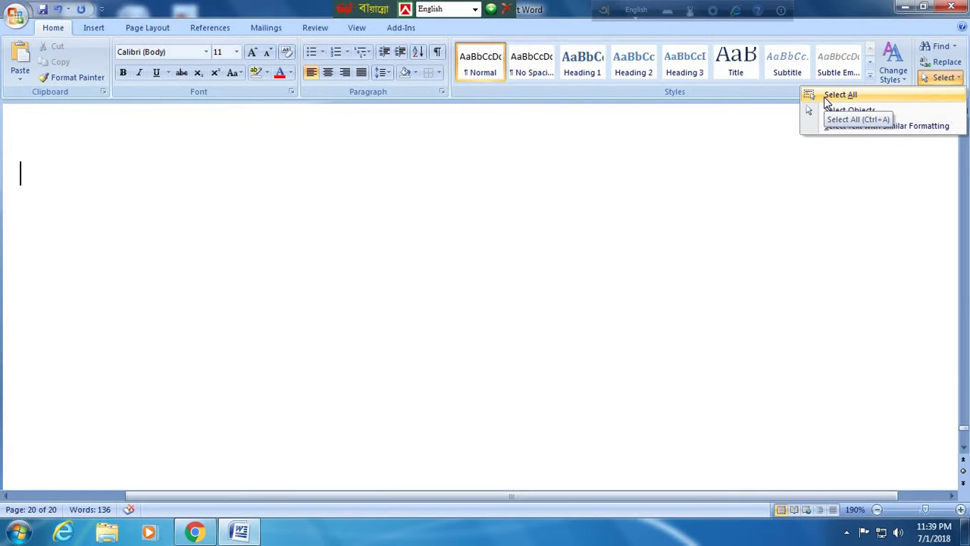
pyautogui.click(843, 96)
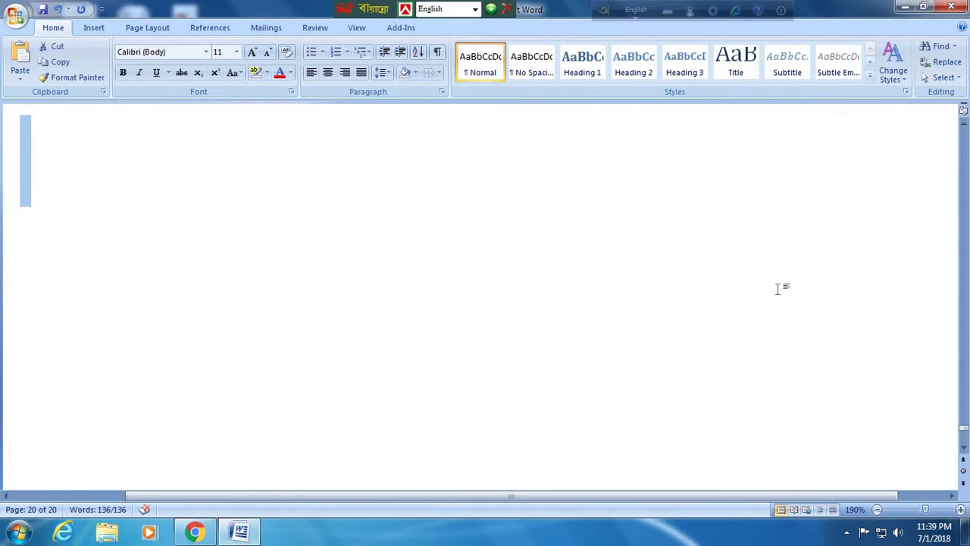
pyautogui.scroll(1, 854, 364)
pyautogui.press('Delete')
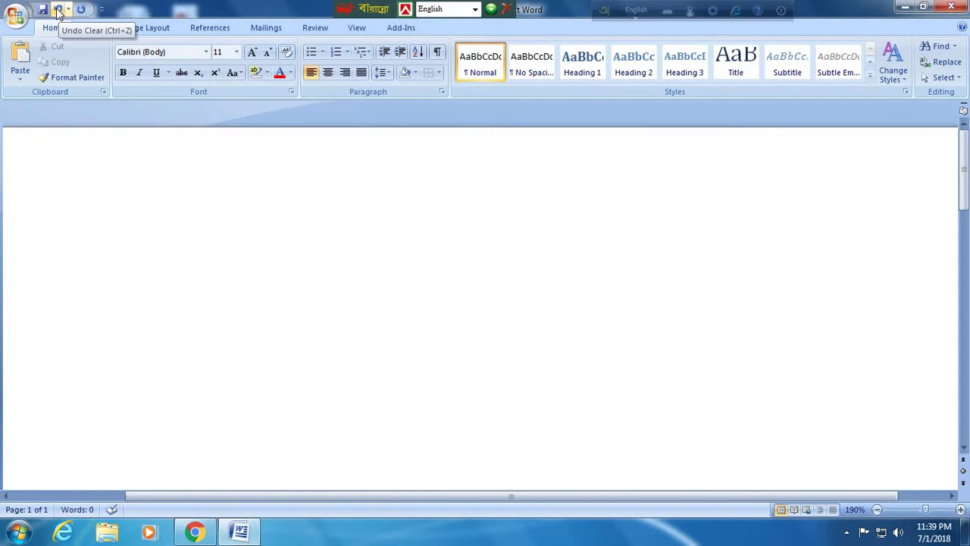
pyautogui.click(57, 12)
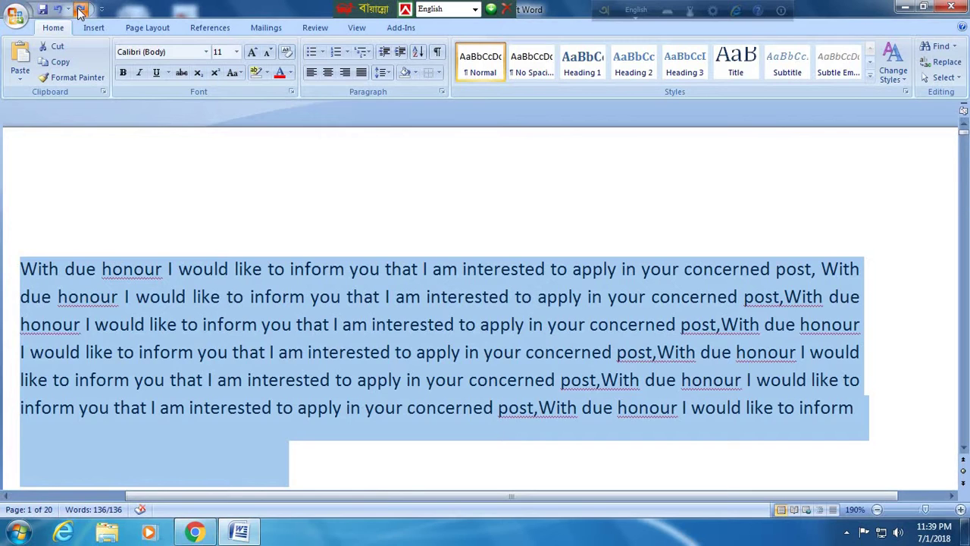
pyautogui.click(80, 11)
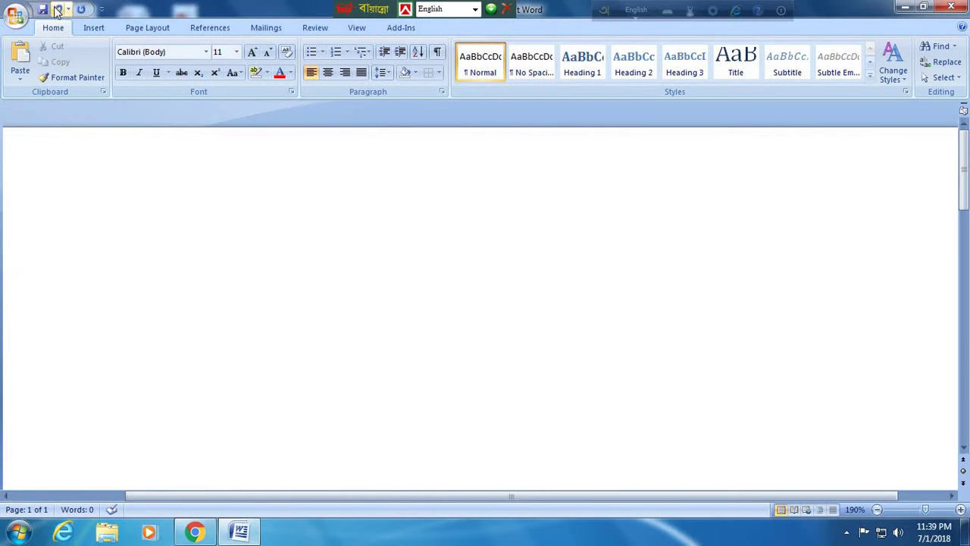
pyautogui.click(57, 11)
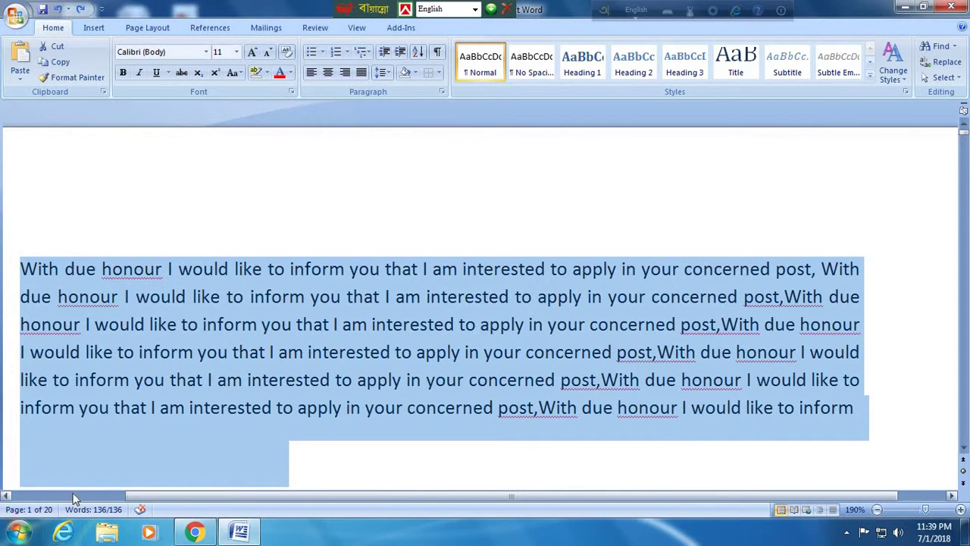
# Click inside the 'With due honour' paragraph to clear the selection
pyautogui.click(299, 410)
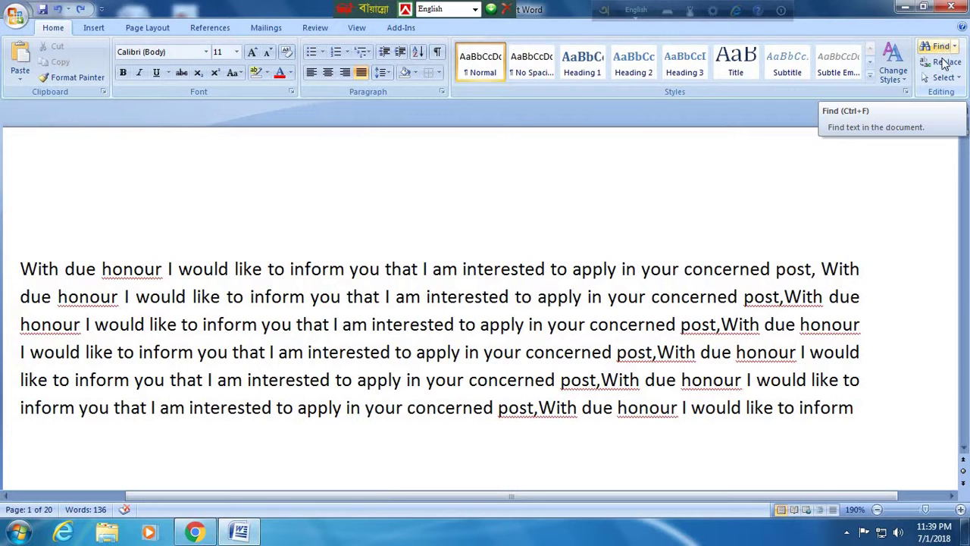
pyautogui.click(943, 67)
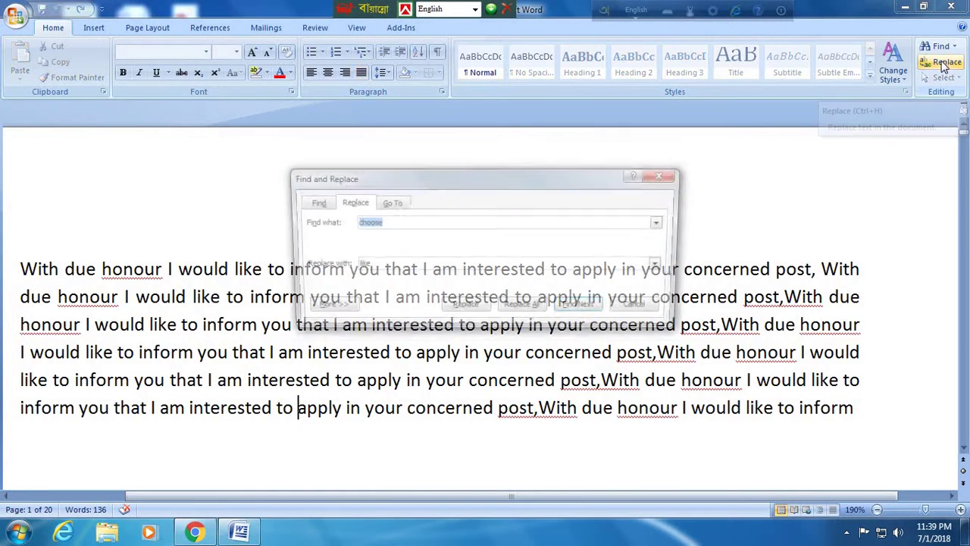
pyautogui.click(388, 201)
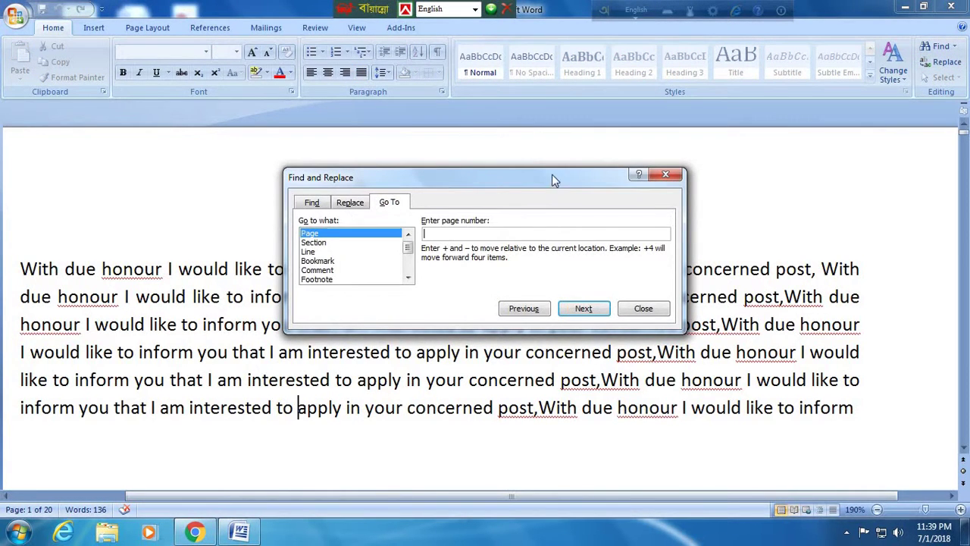
pyautogui.click(665, 174)
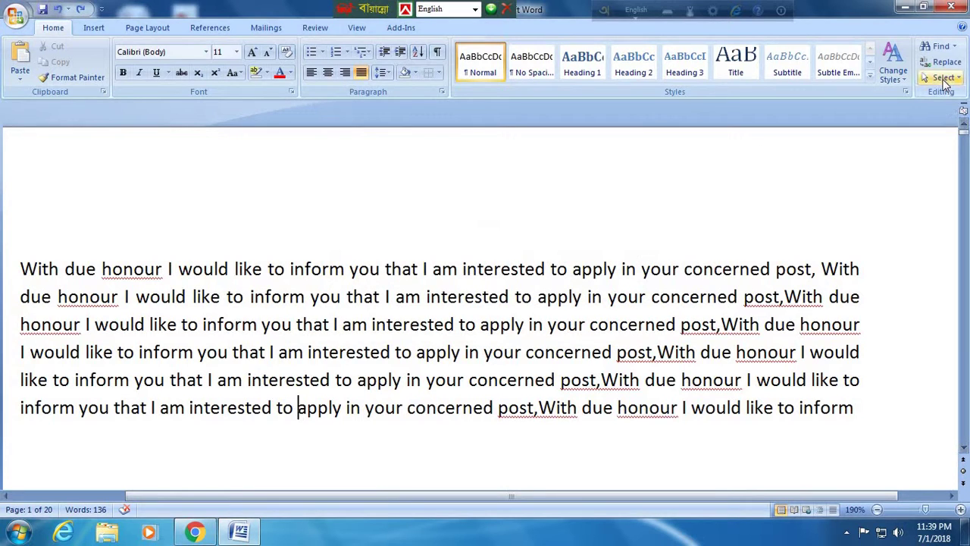